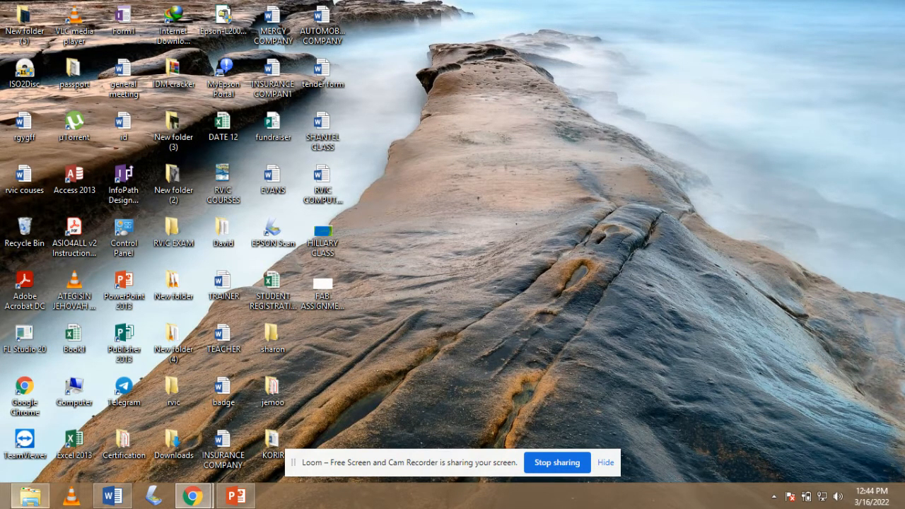
From the Windows 8 Start screen, launch Excel 2013 and create a new blank workbook (Book1).
mouse_move(2, 506)
mouse_move(30, 496)
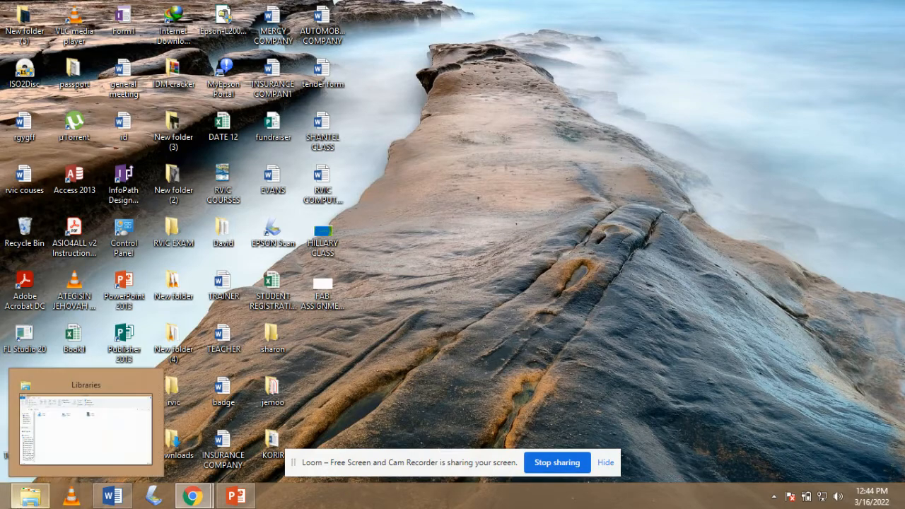
left_click(3, 505)
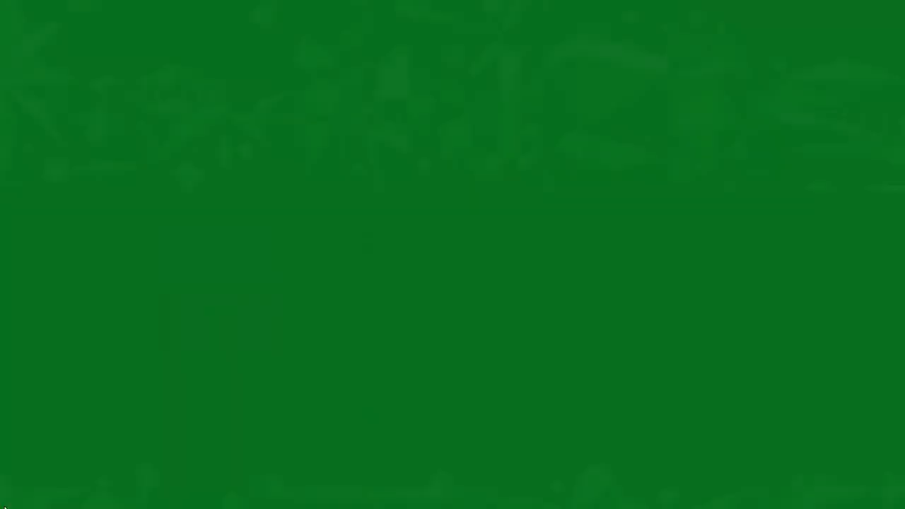
key("Right")
key("Right")
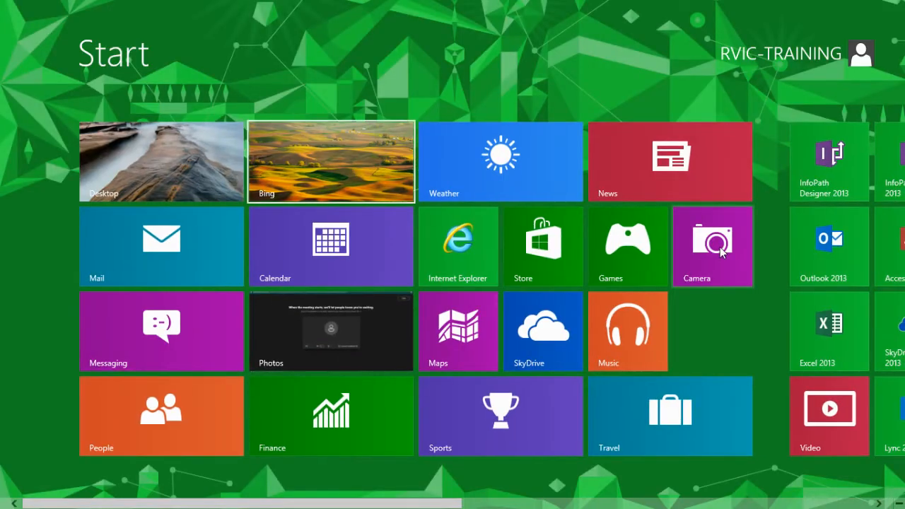
key("Right")
key("Right")
key("Right")
key("Right")
key("Right")
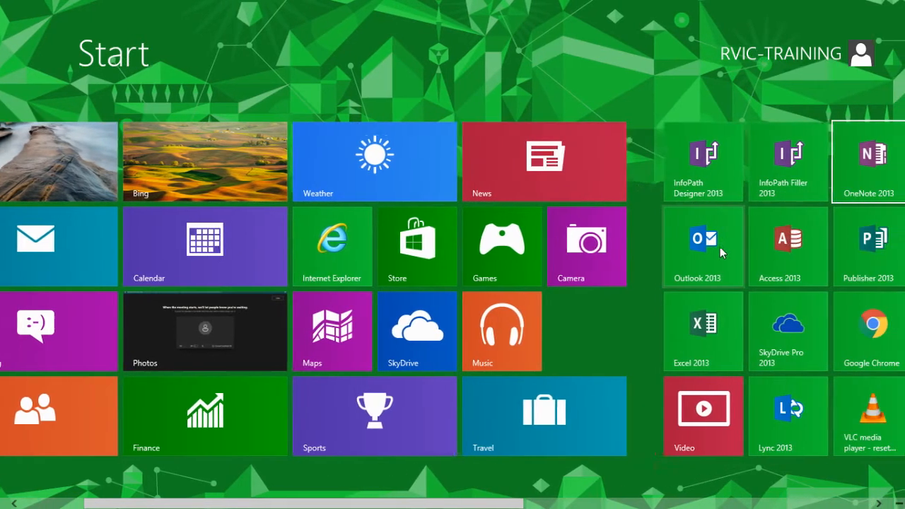
key("Right")
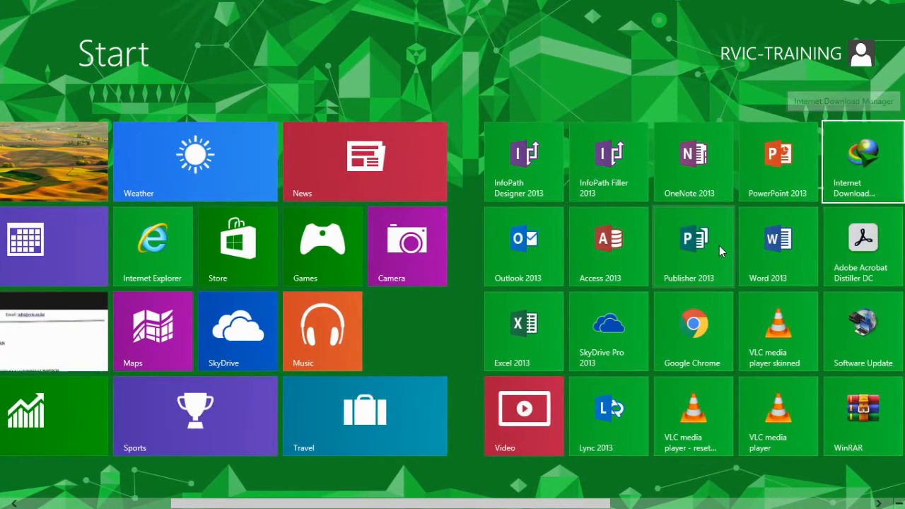
left_click(523, 333)
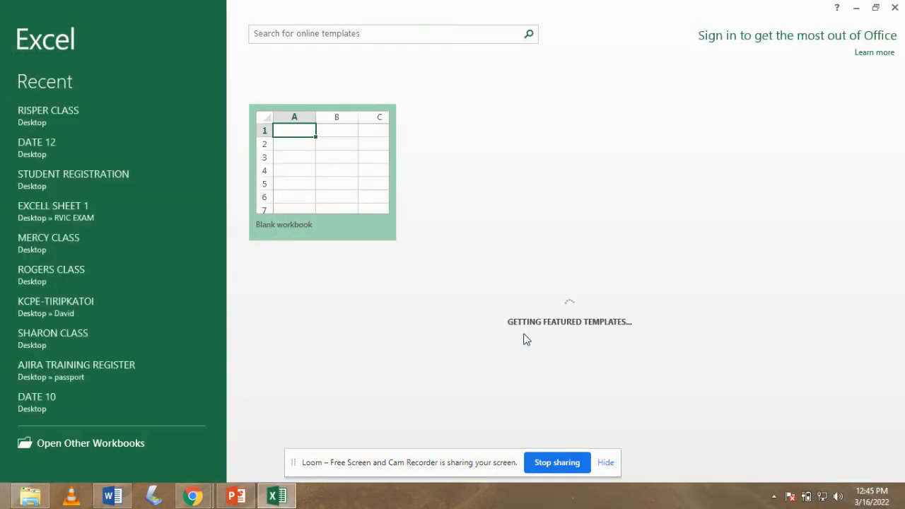
left_click(318, 169)
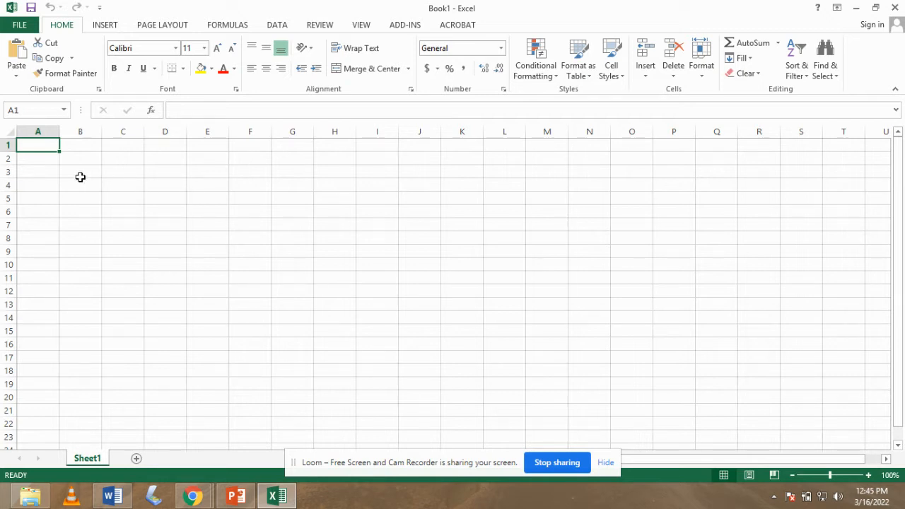
left_click(37, 128)
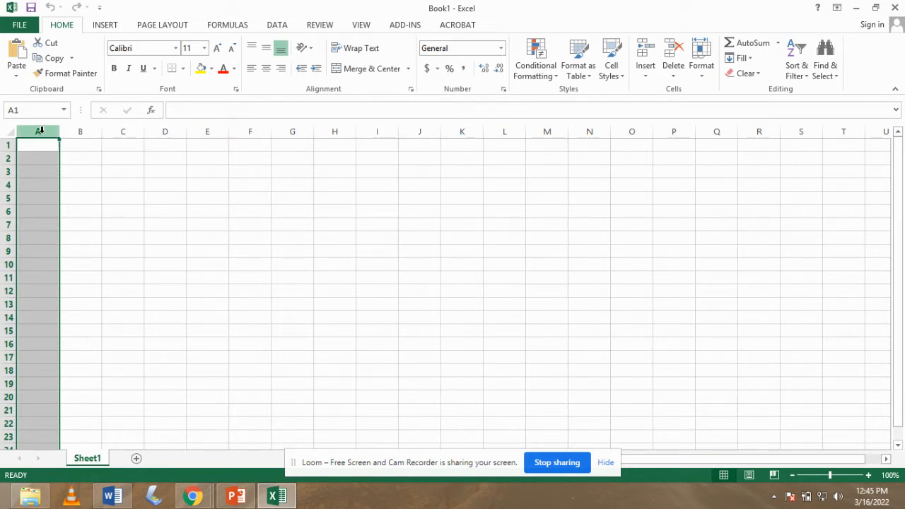
left_click(80, 131)
left_click(122, 131)
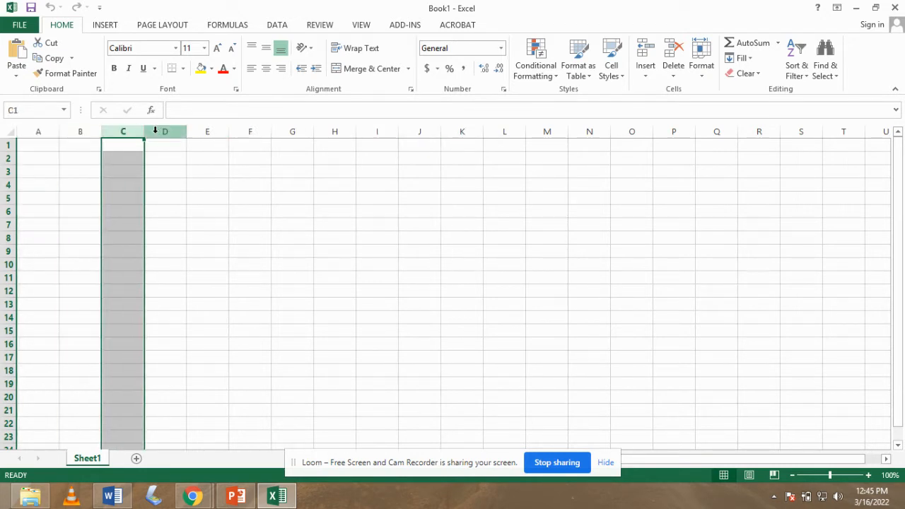
left_click(164, 131)
left_click(204, 131)
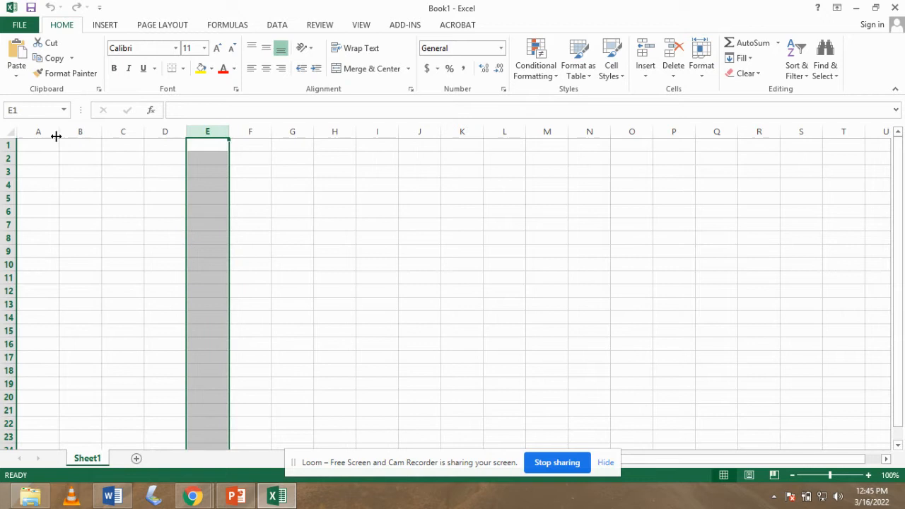
left_click(7, 145)
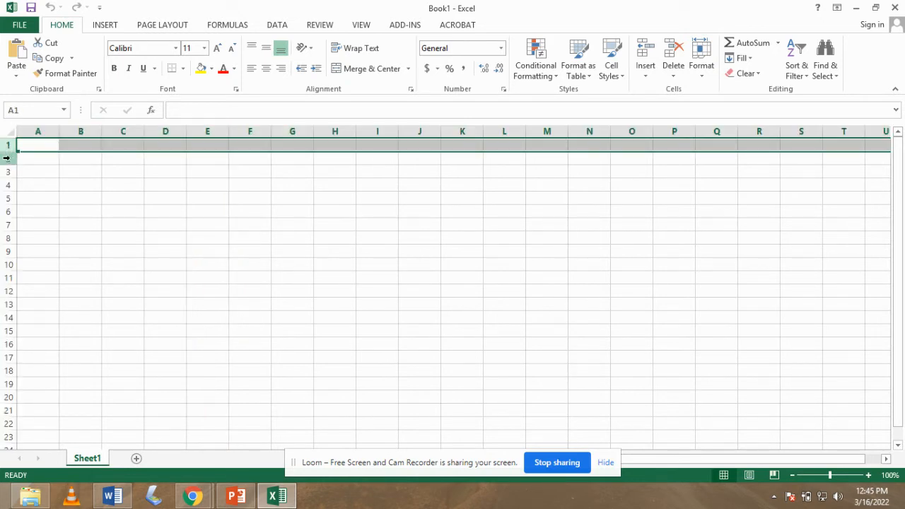
left_click(6, 159)
left_click(6, 172)
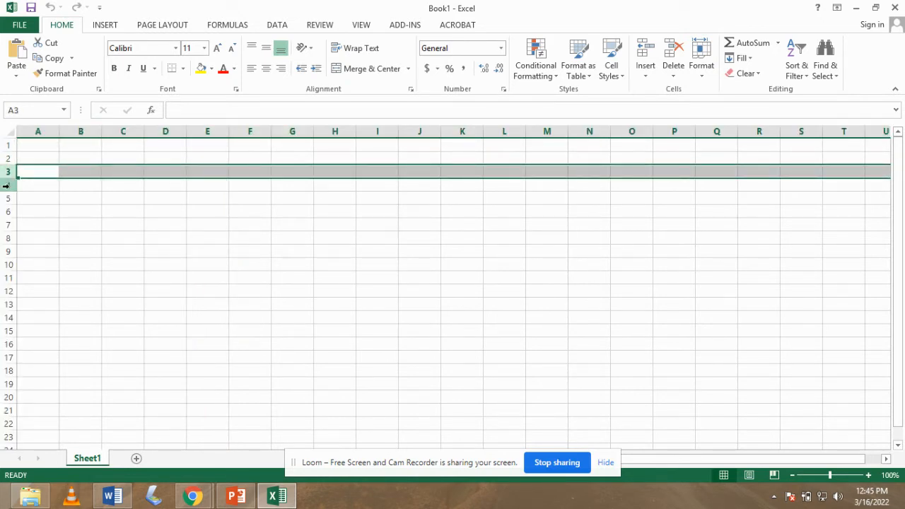
left_click(6, 184)
left_click(7, 145)
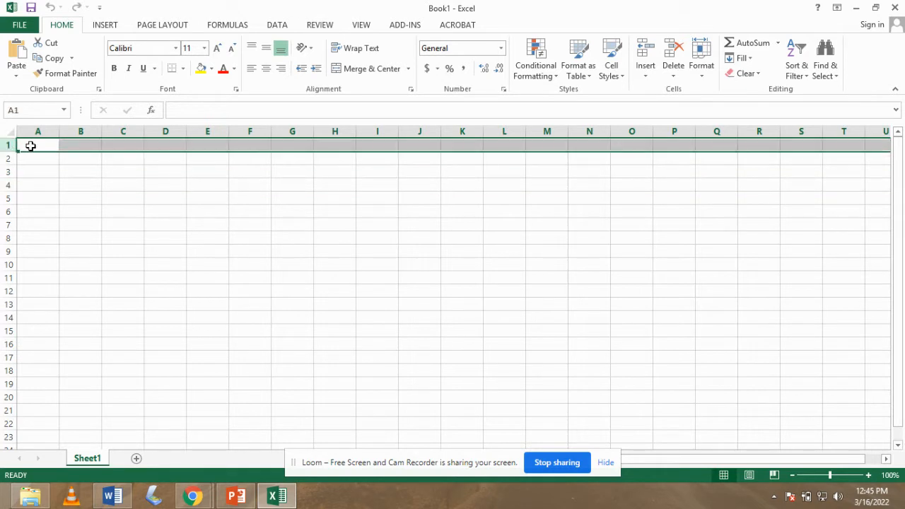
left_click(33, 146)
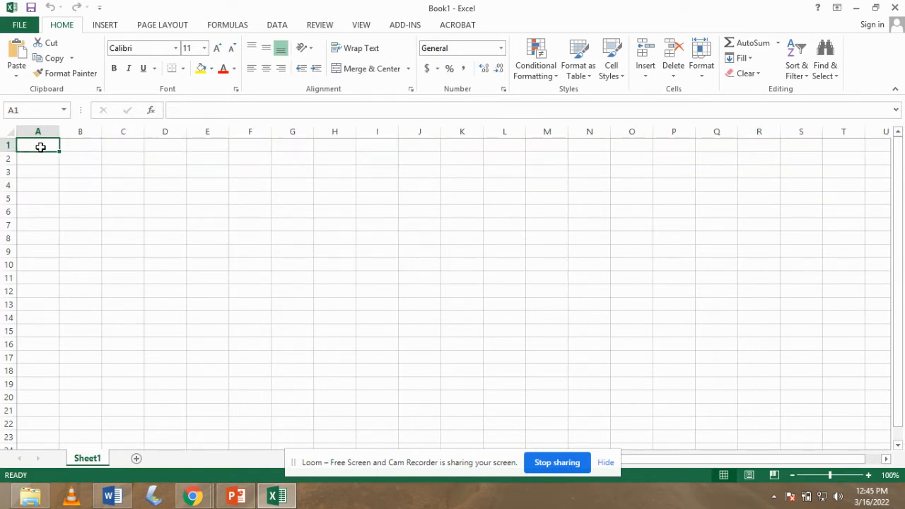
left_click(40, 160)
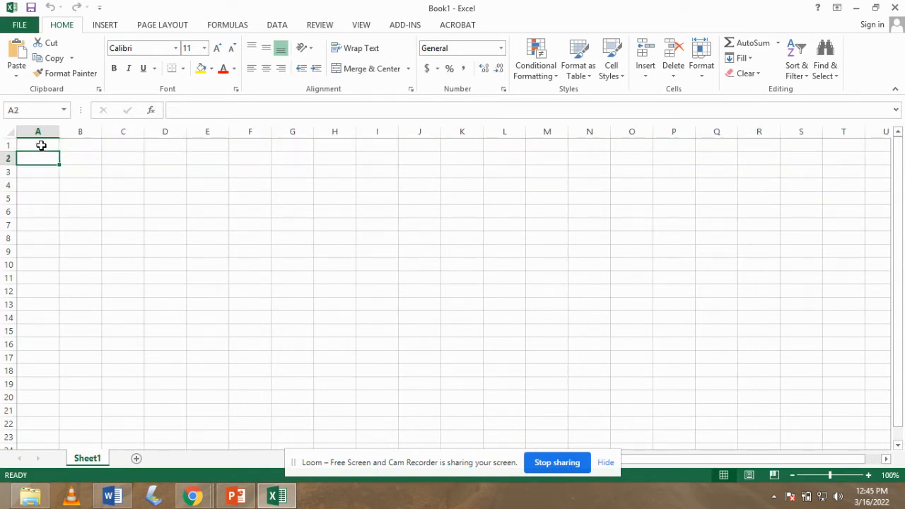
left_click(40, 145)
left_click(42, 160)
left_click(78, 161)
left_click(118, 160)
left_click(163, 160)
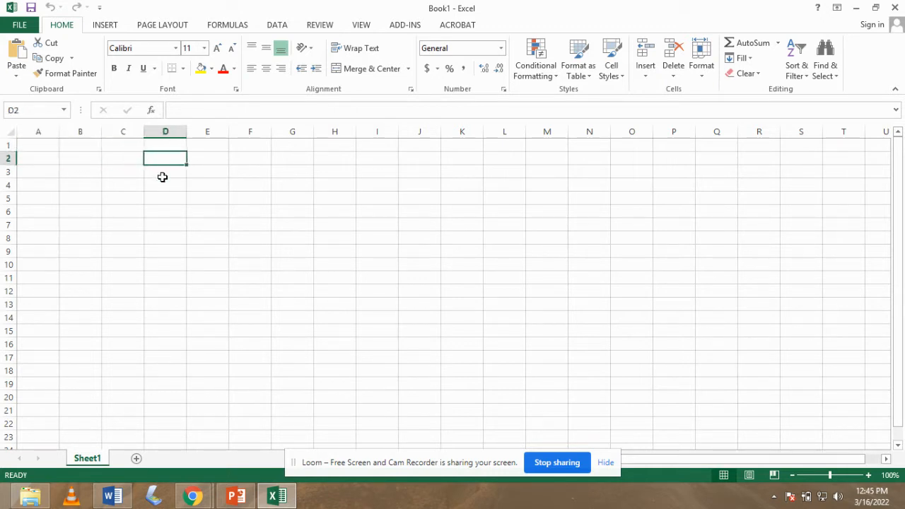
left_click(163, 176)
left_click(121, 176)
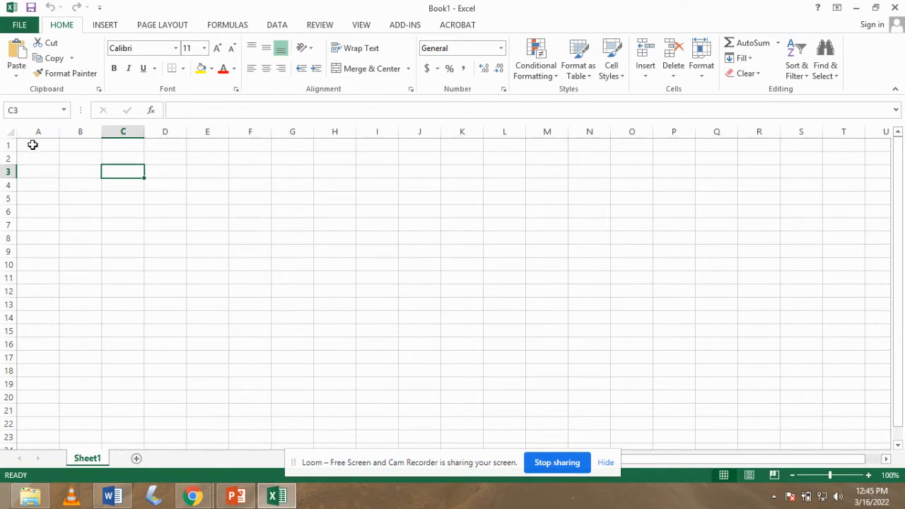
left_click(4, 146)
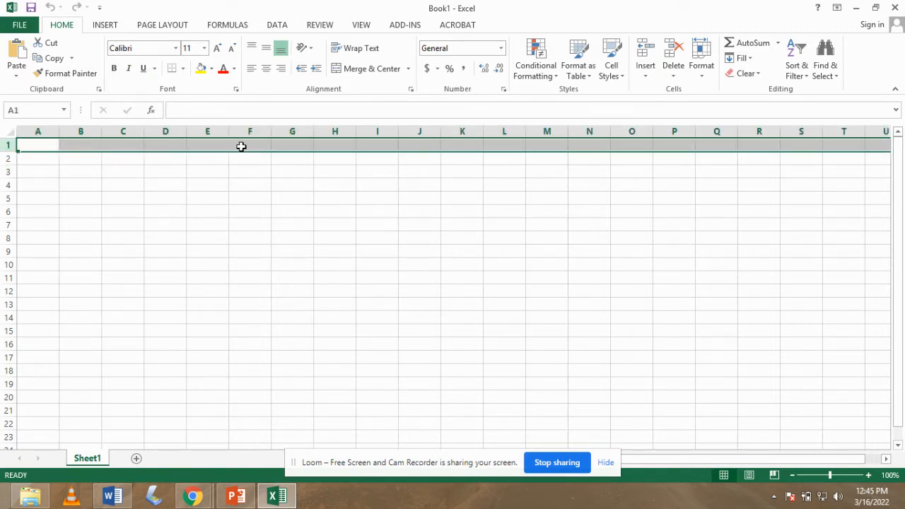
left_click(295, 146)
left_click(318, 147)
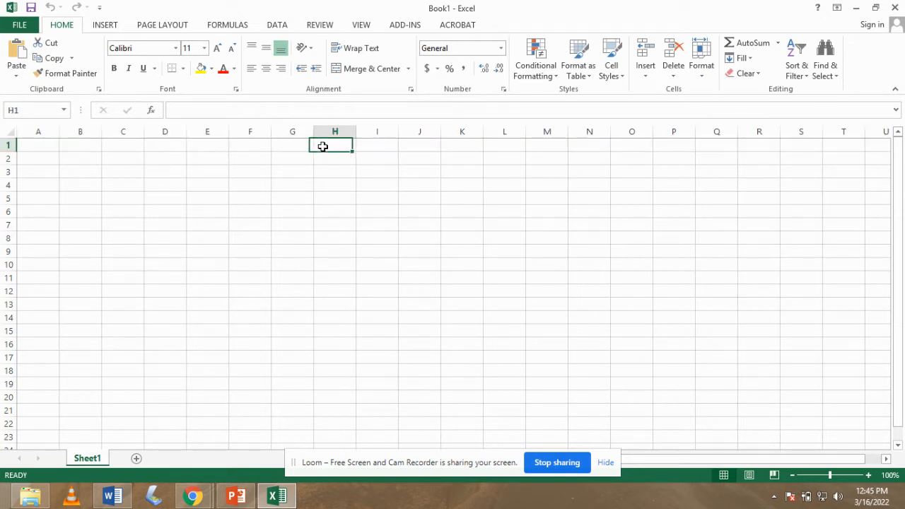
left_click(374, 146)
left_click(415, 146)
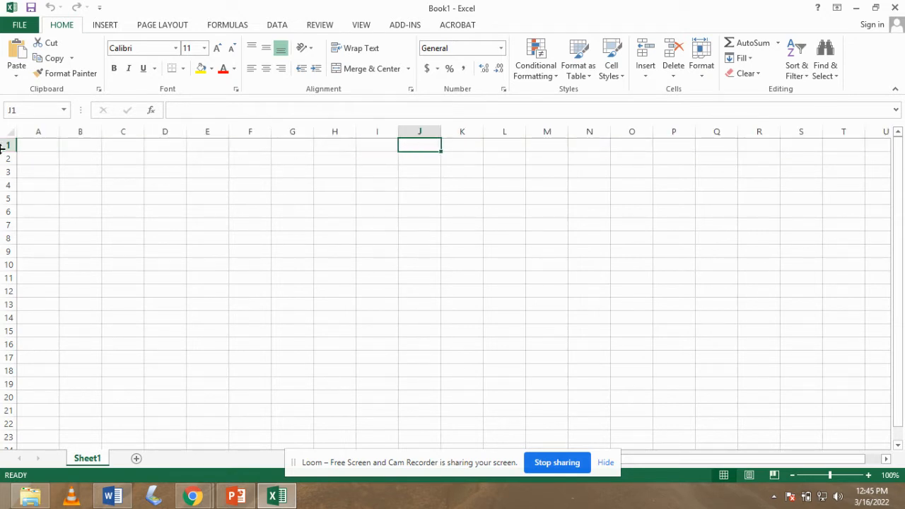
left_click(29, 147)
left_click(70, 146)
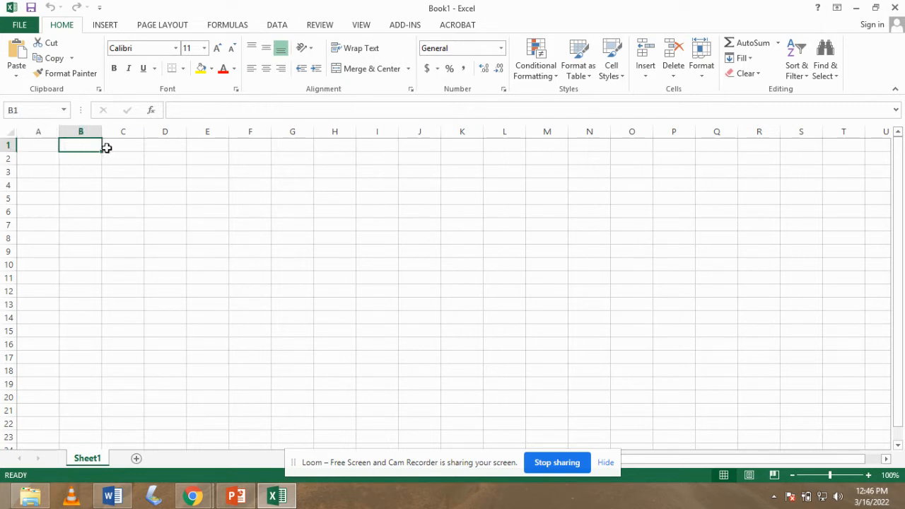
left_click(110, 146)
left_click(6, 146)
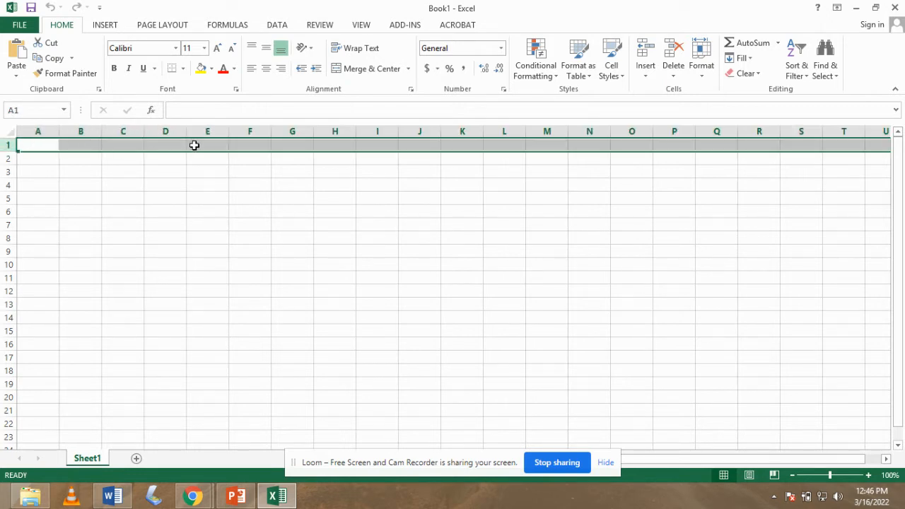
left_click(40, 130)
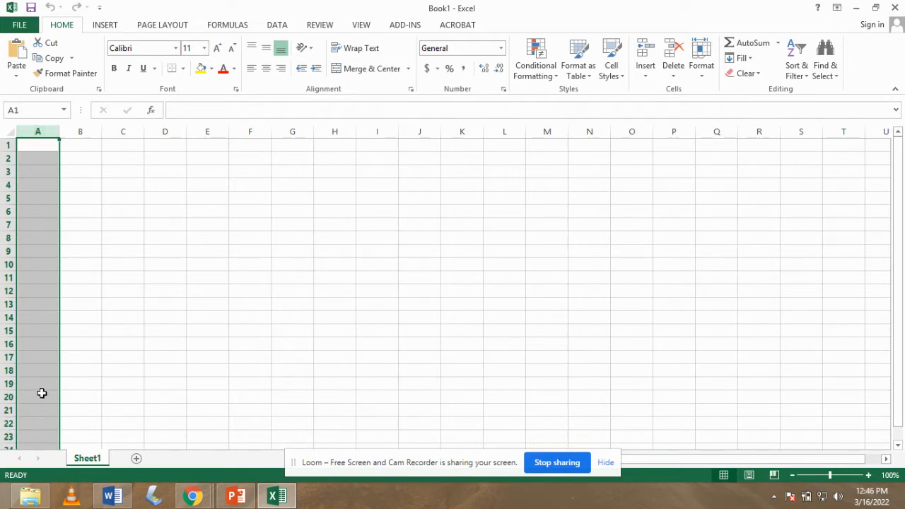
left_click(37, 242)
left_click(34, 225)
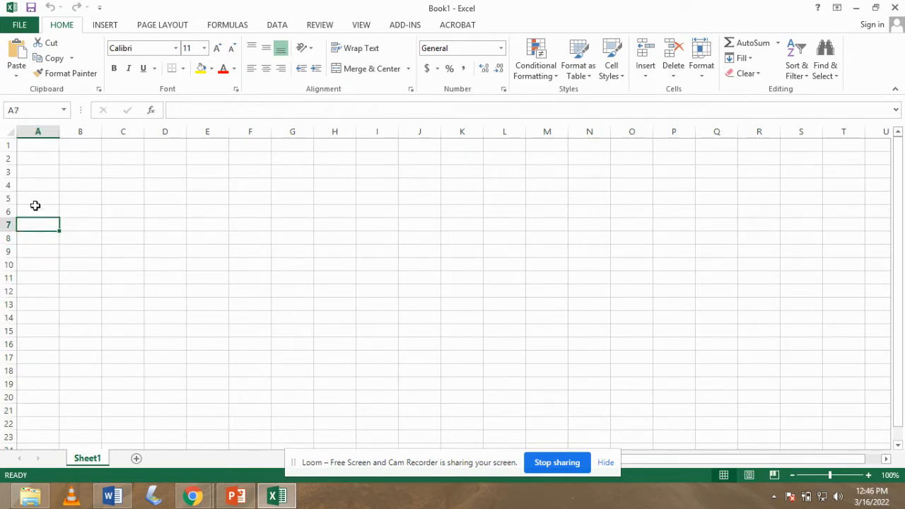
left_click(35, 198)
left_click(38, 157)
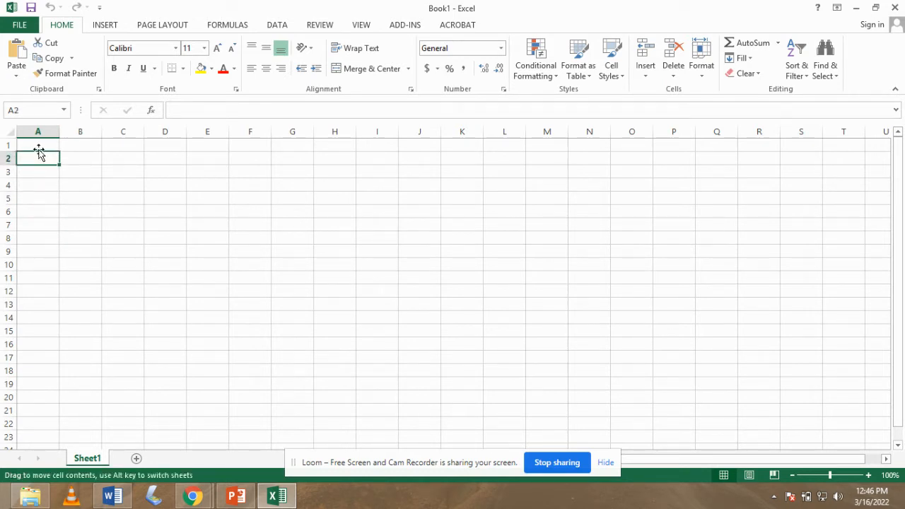
left_click(38, 130)
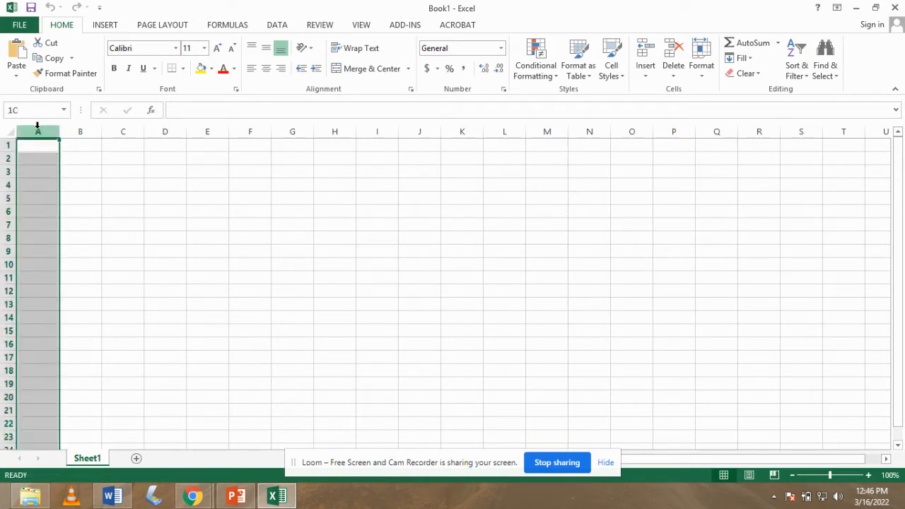
left_click(75, 144)
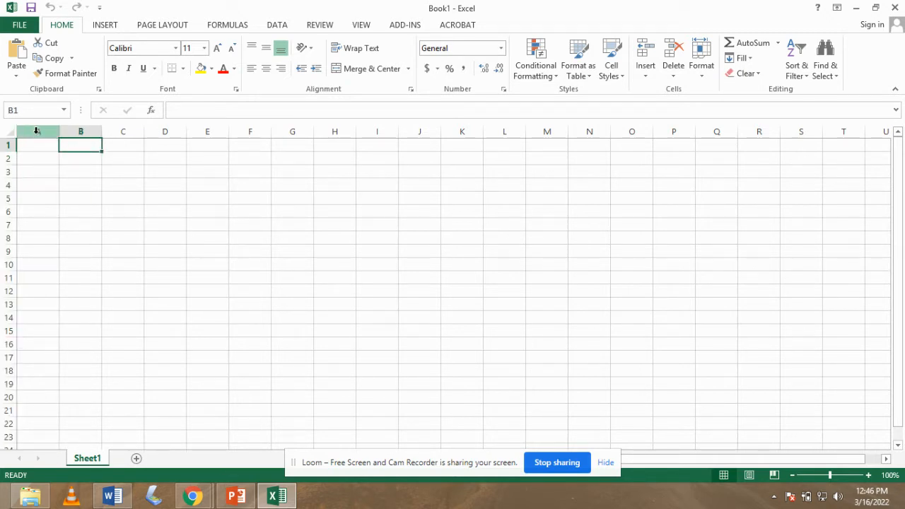
left_click(35, 131)
left_click(81, 131)
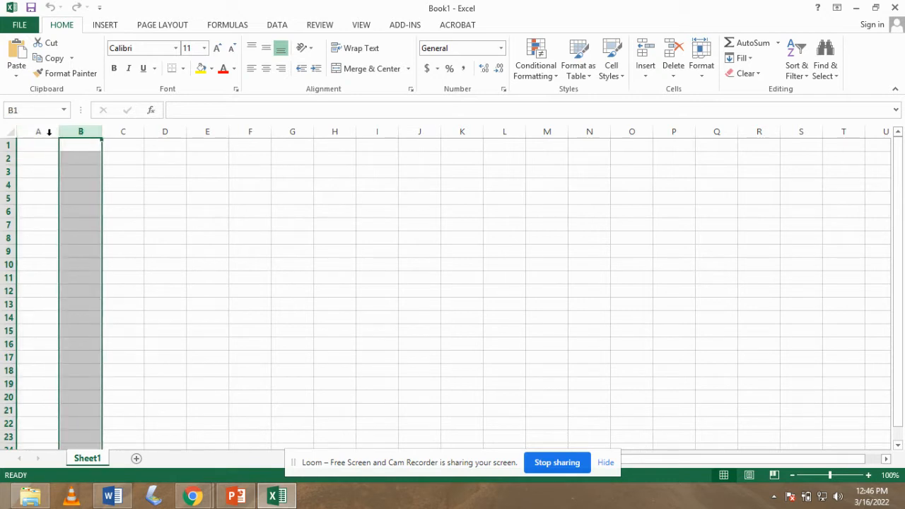
left_click(7, 145)
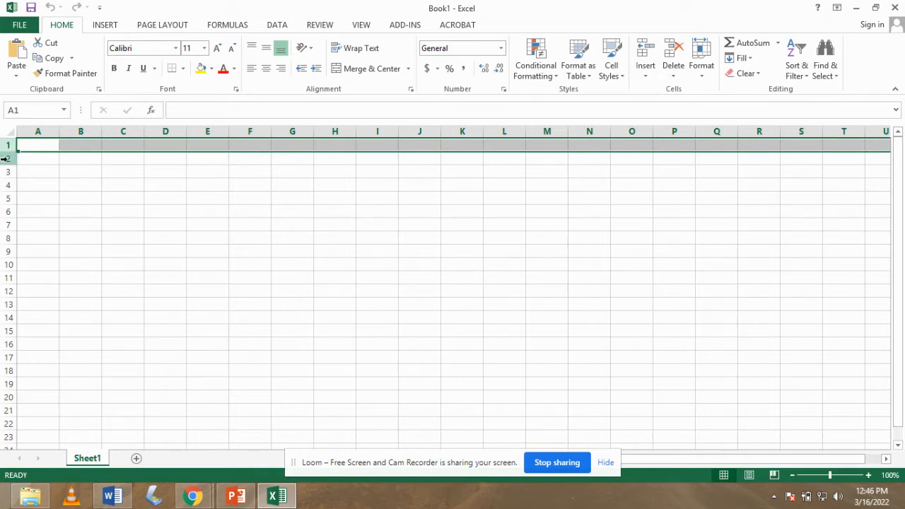
left_click(8, 158)
left_click(8, 172)
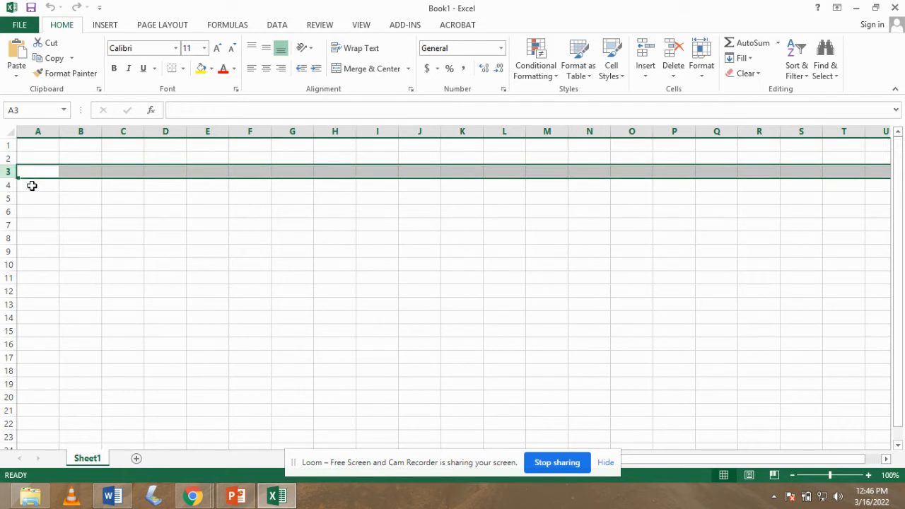
left_click(31, 185)
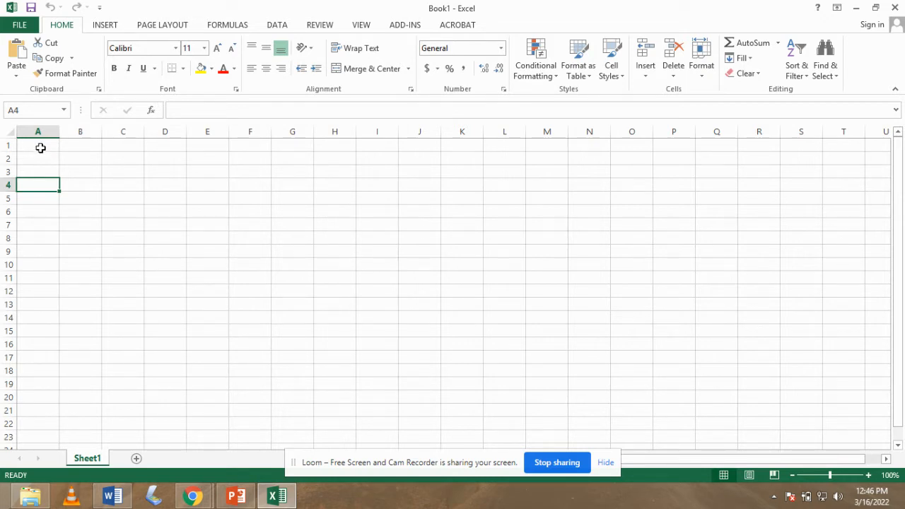
left_click(77, 161)
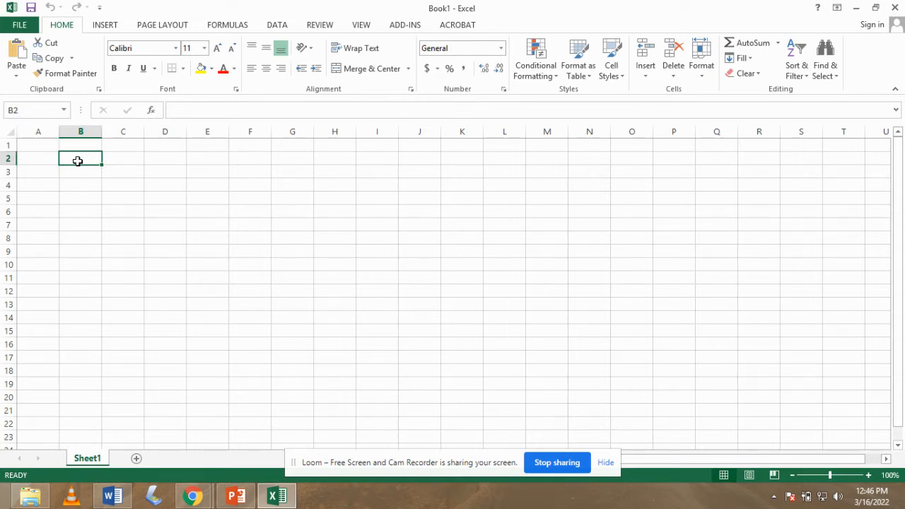
type("B2")
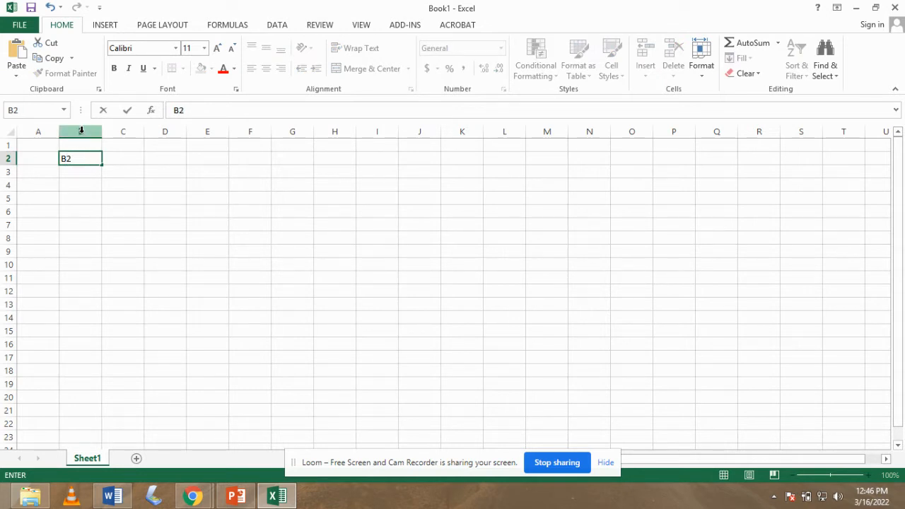
left_click(81, 131)
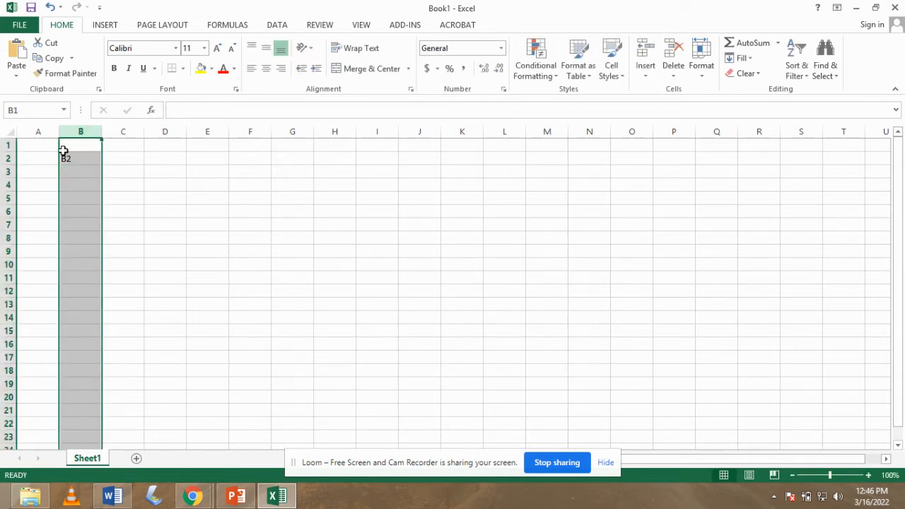
left_click(5, 159)
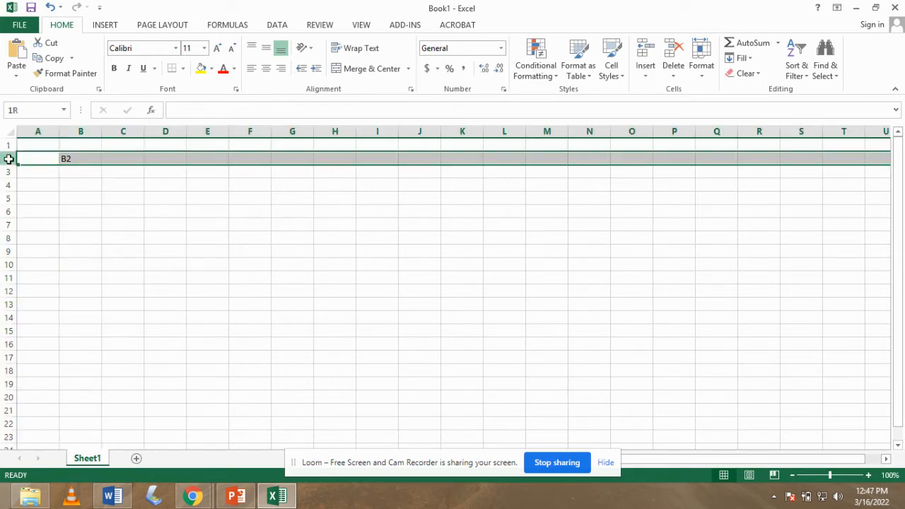
left_click(67, 158)
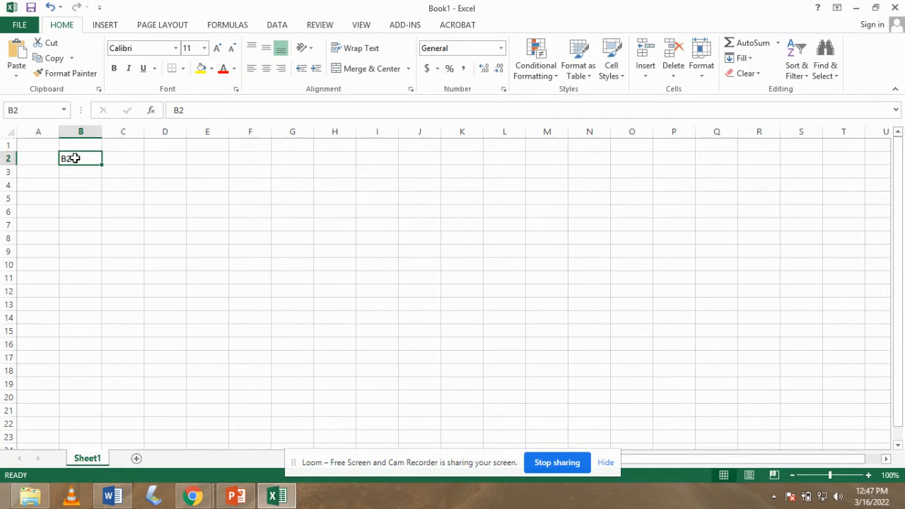
left_click(164, 200)
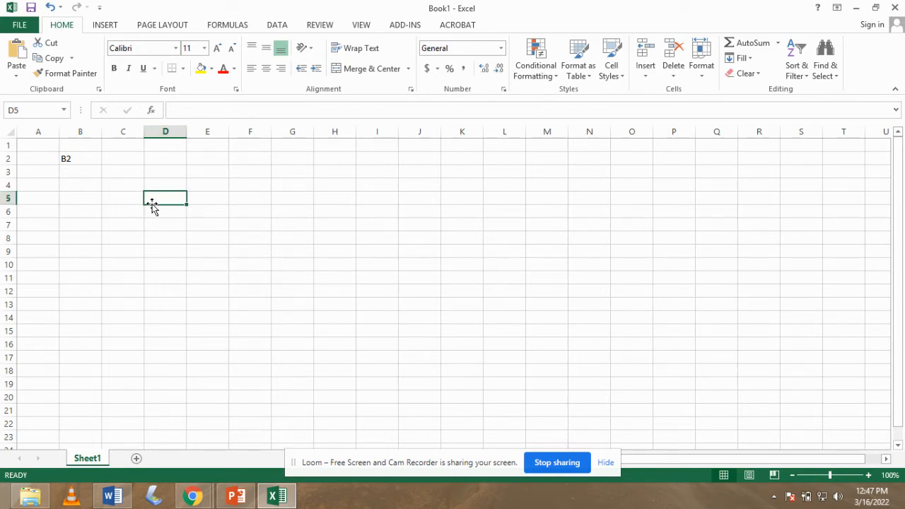
type("D")
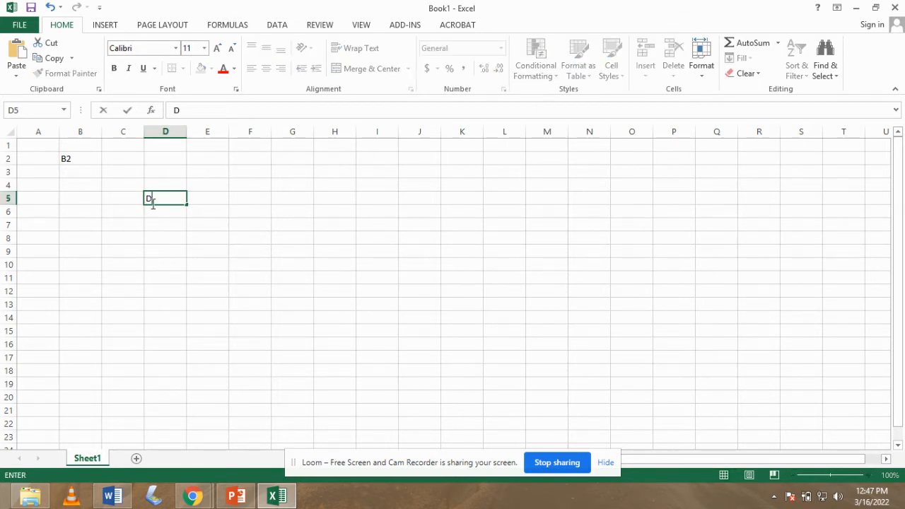
type("5")
key("BackSpace")
key("BackSpace")
left_click(81, 160)
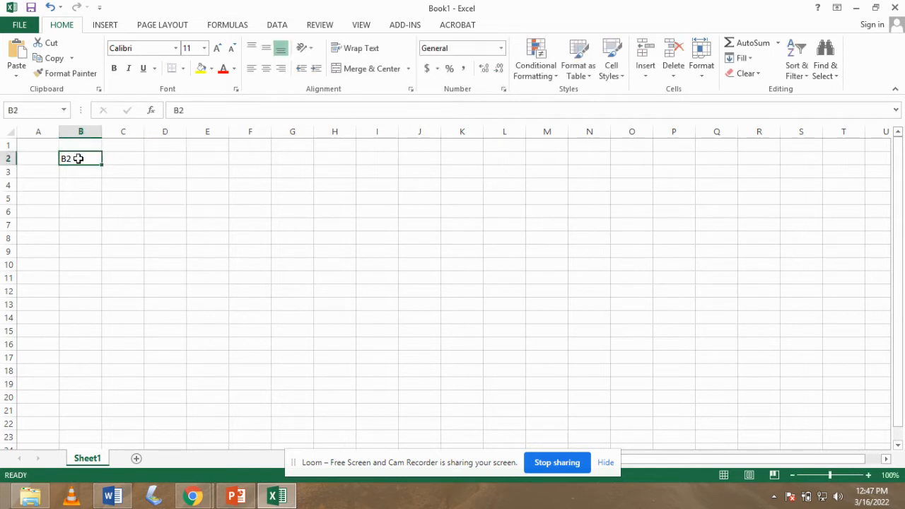
double_click(79, 158)
key("BackSpace")
key("BackSpace")
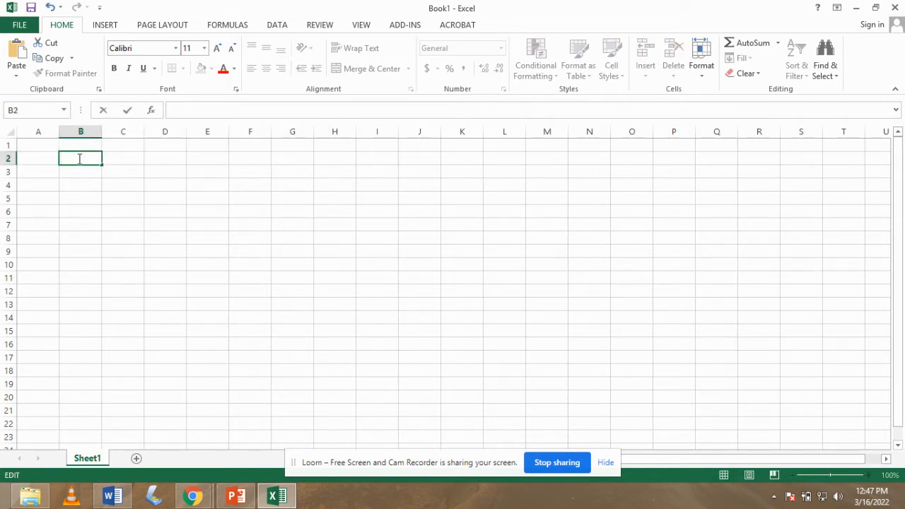
left_click(124, 161)
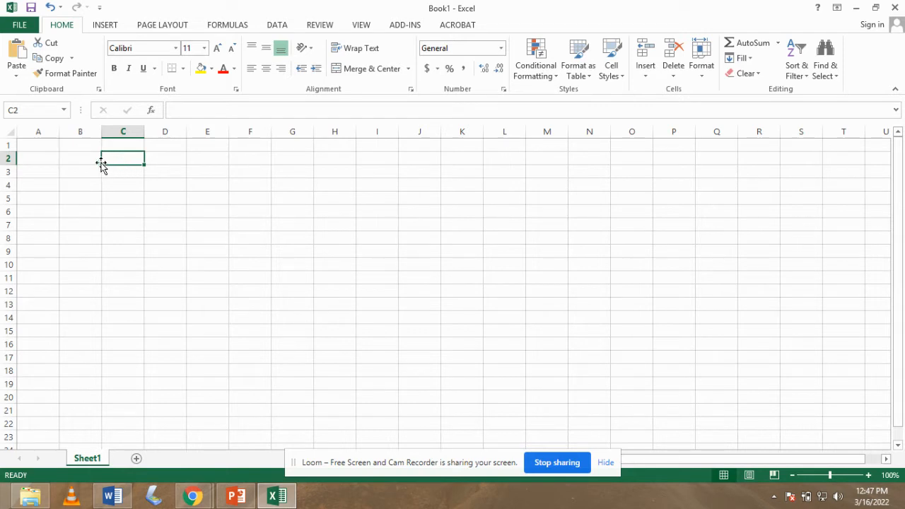
left_click(32, 148)
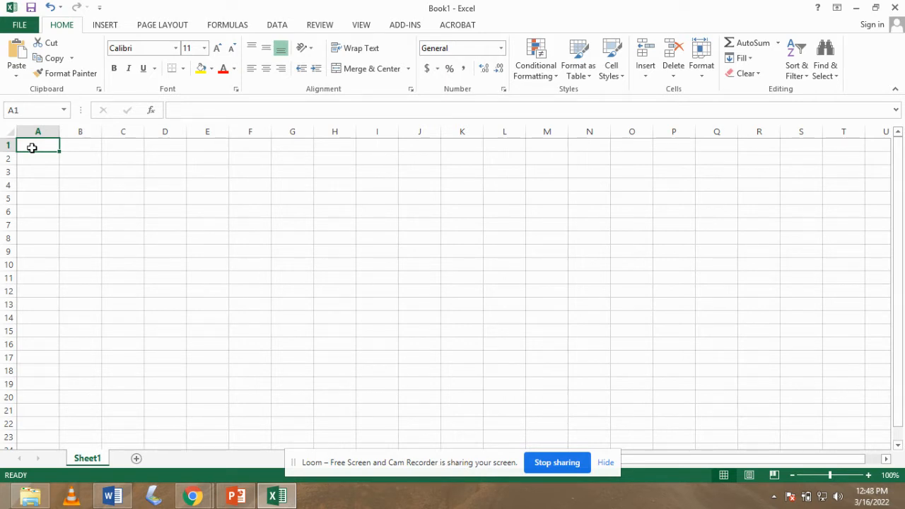
Enter the headings NAME in A1 and ENGLISH in B1.
type("NA")
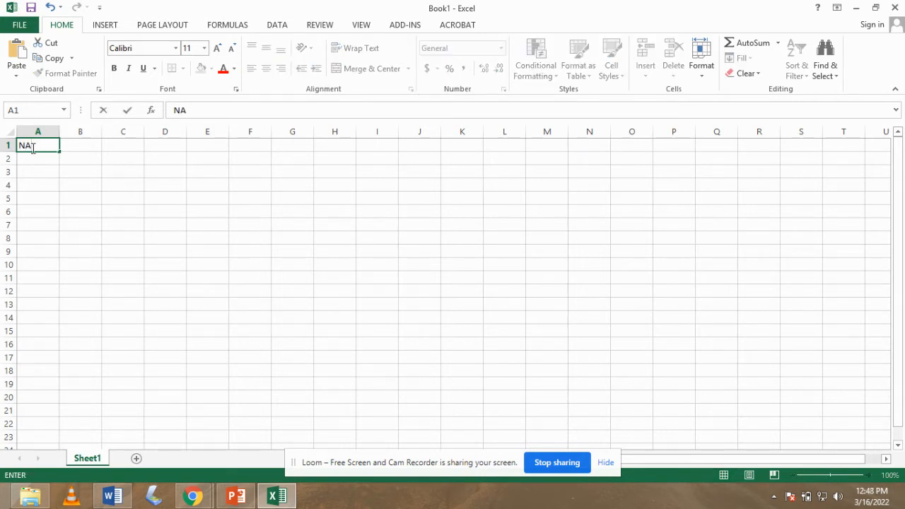
type("ME")
left_click(78, 146)
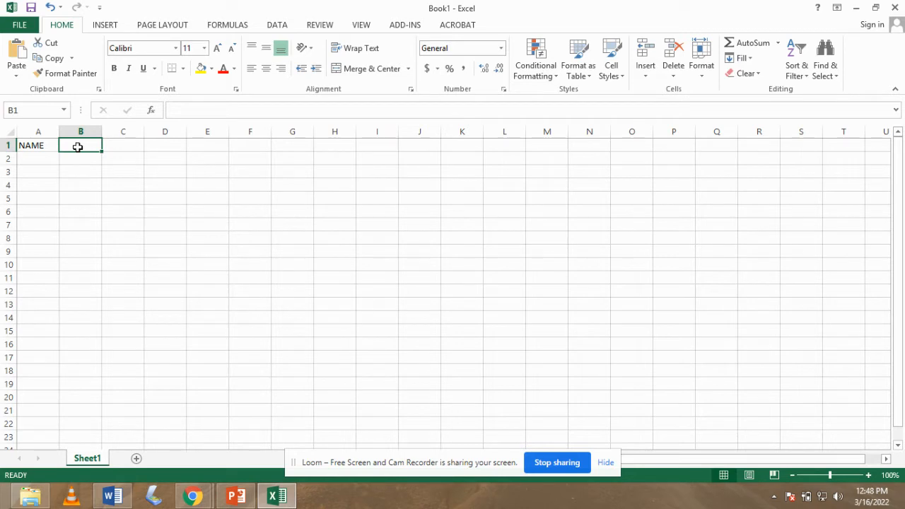
type("ENGL")
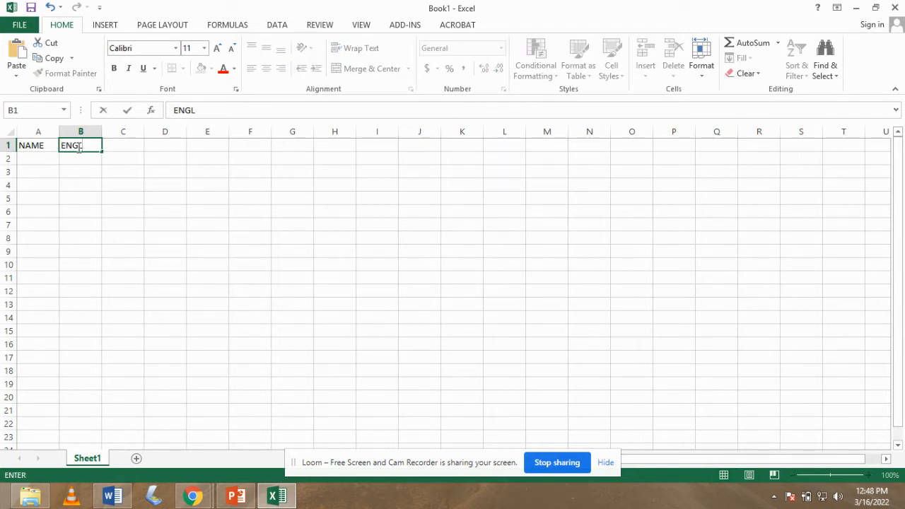
type("S")
key("BackSpace")
type("ISH")
left_click(140, 147)
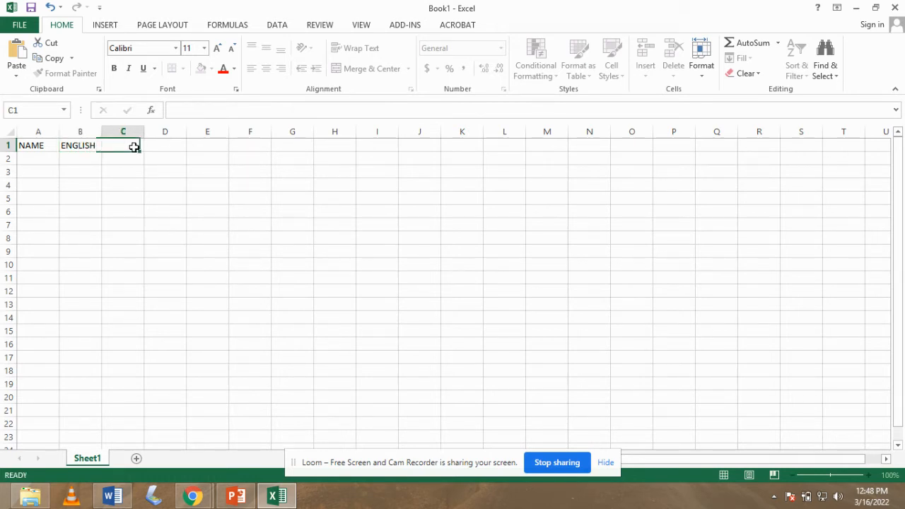
Enter the headings KISWAHILI, MATHS, SCIE and SST/RE in C1 through F1.
type("KIS")
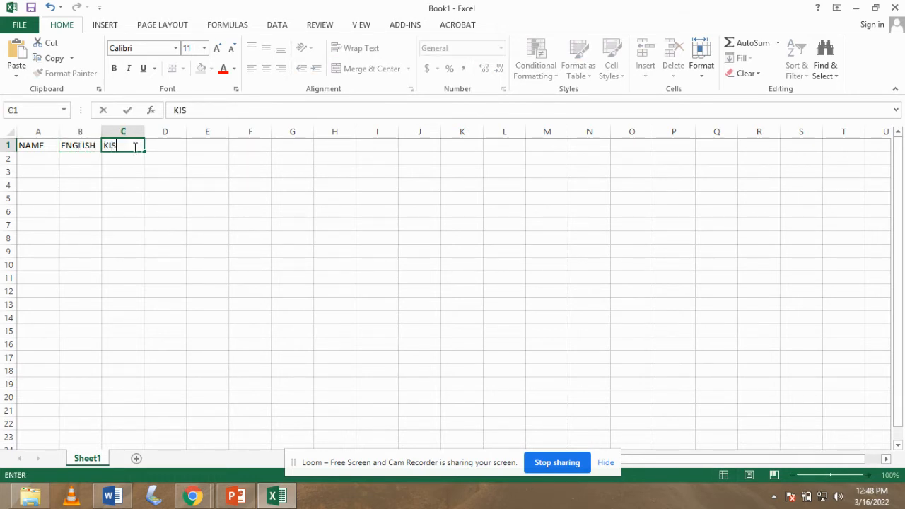
type("WAHILI")
key("Tab")
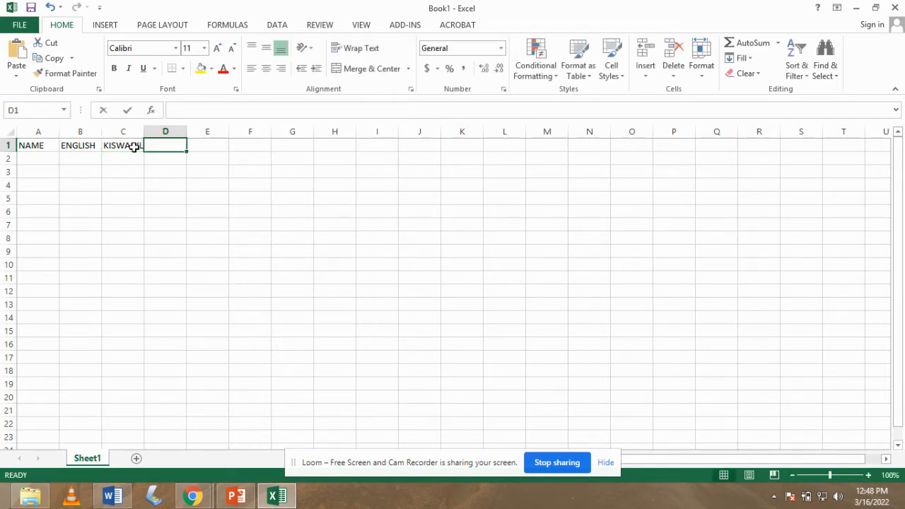
type("MATHS")
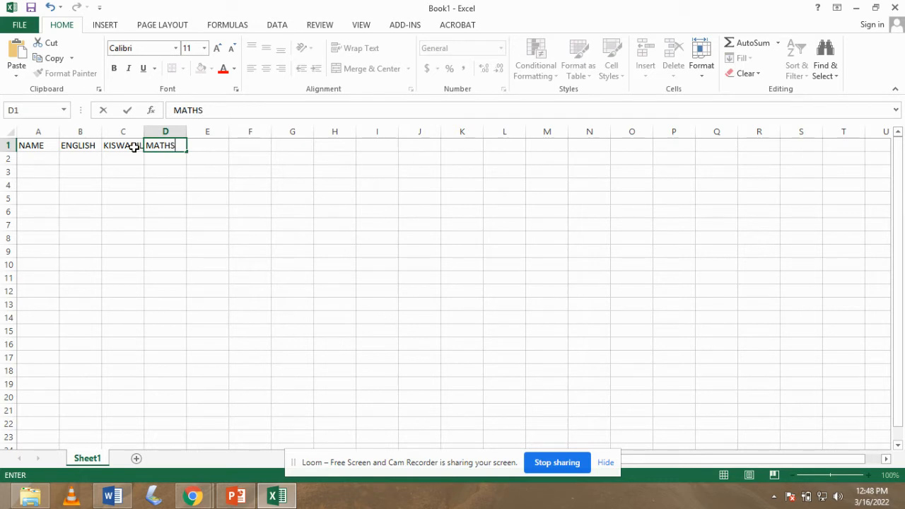
key("Tab")
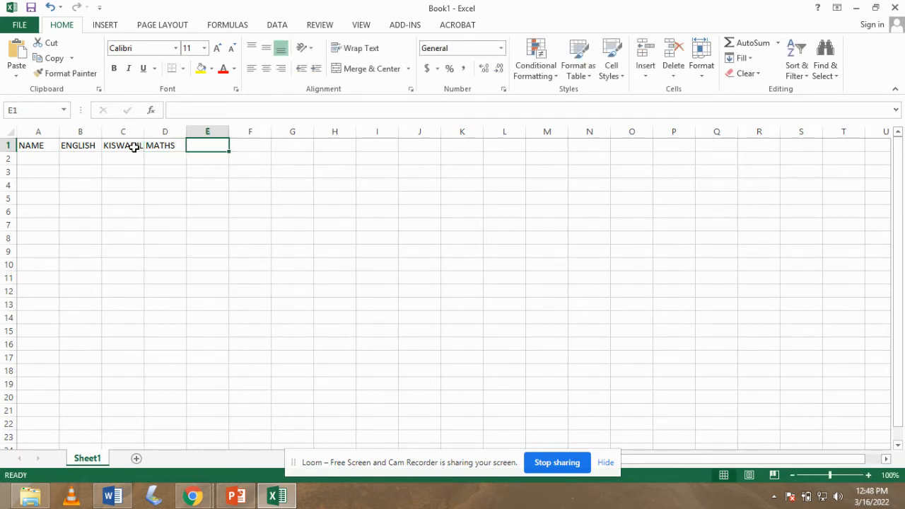
type("SCIE")
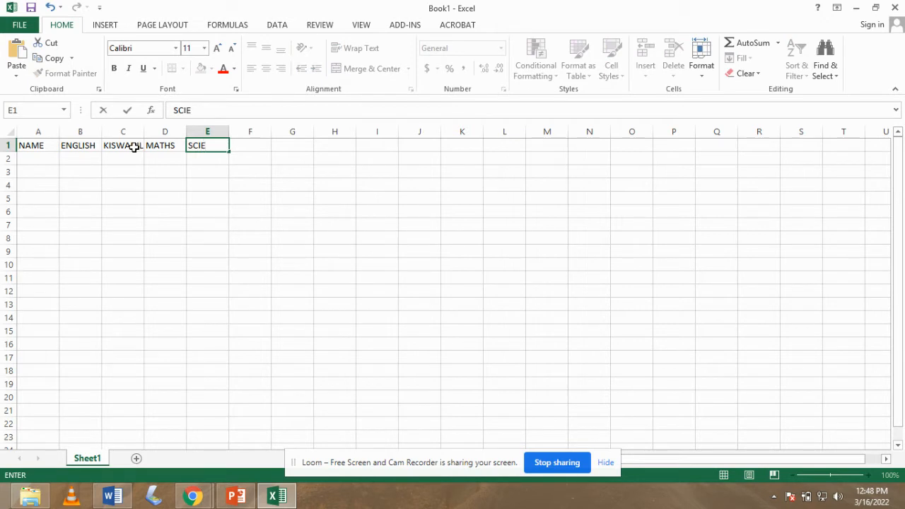
left_click(240, 146)
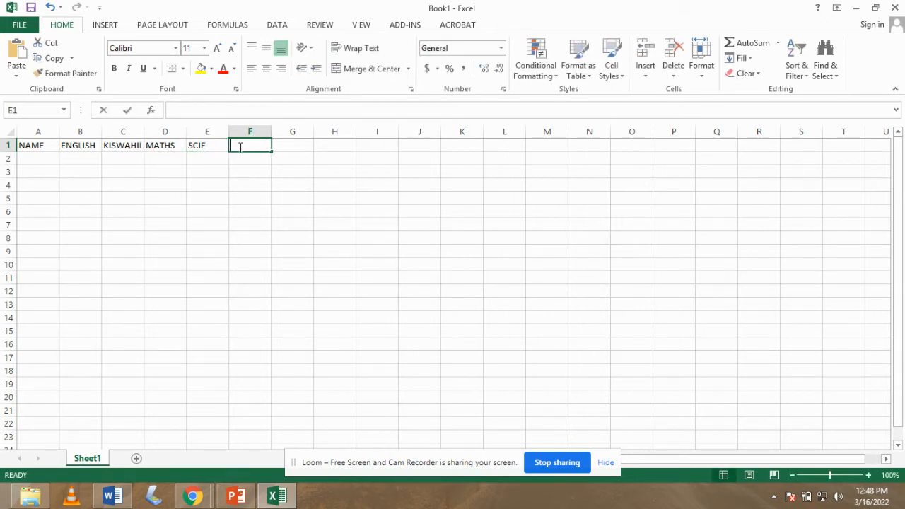
type("SST/")
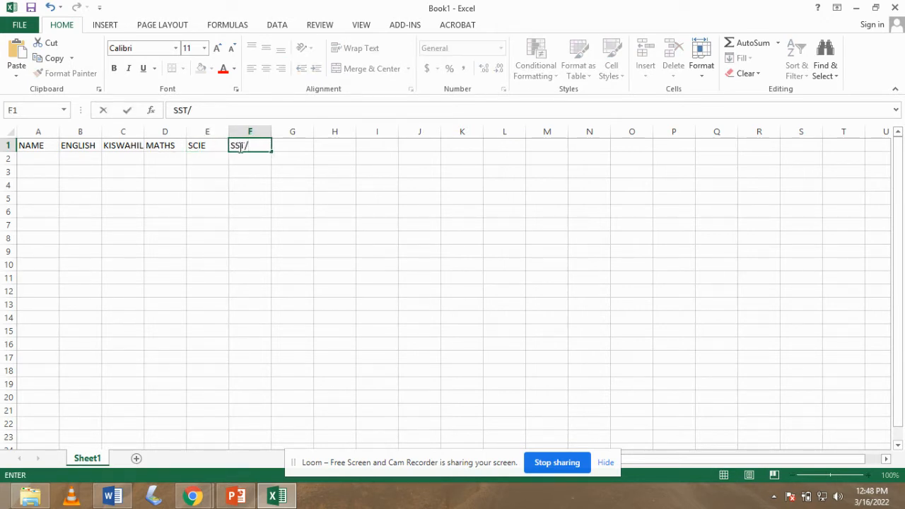
type("RE")
left_click(29, 162)
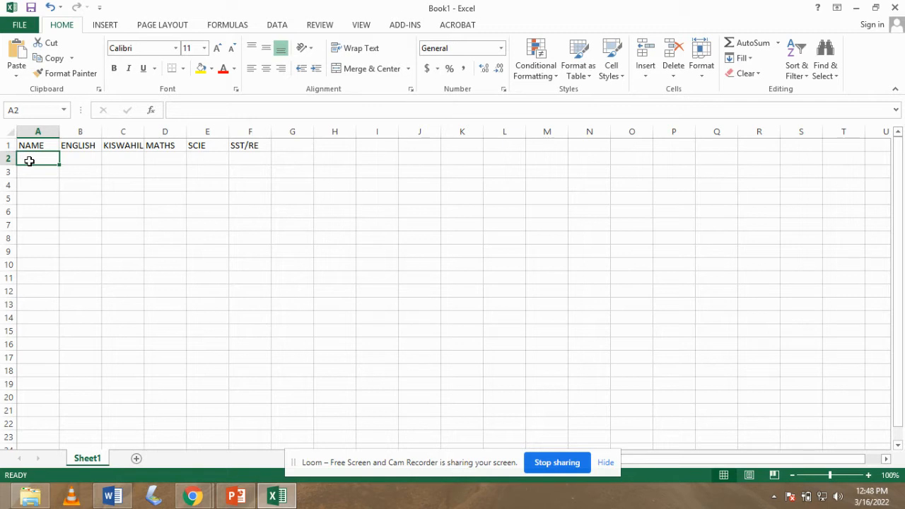
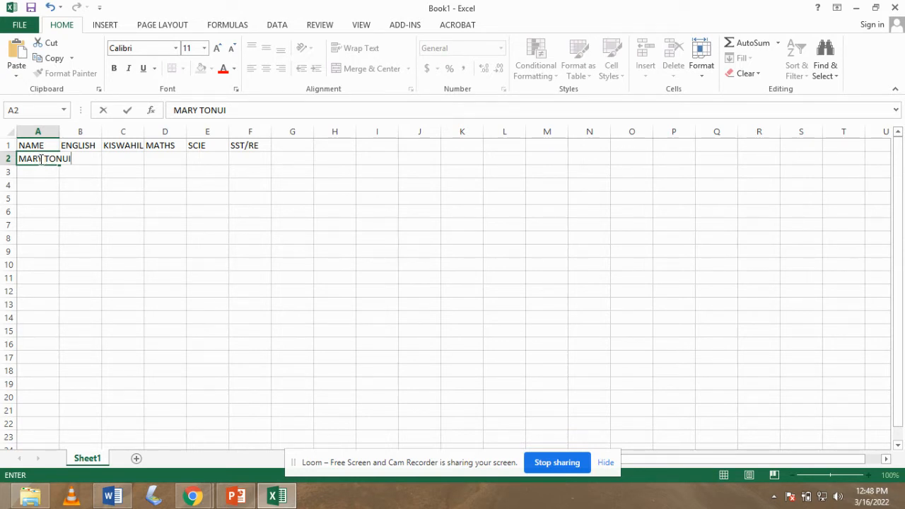
Type the first student's full name in A2 and widen column A to fit it.
left_click(58, 130)
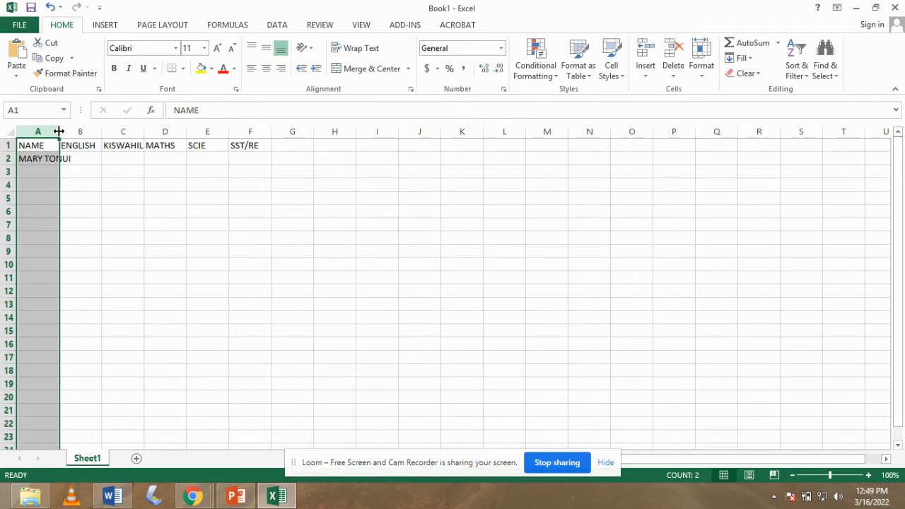
left_click_drag(58, 131, 100, 132)
left_click(77, 160)
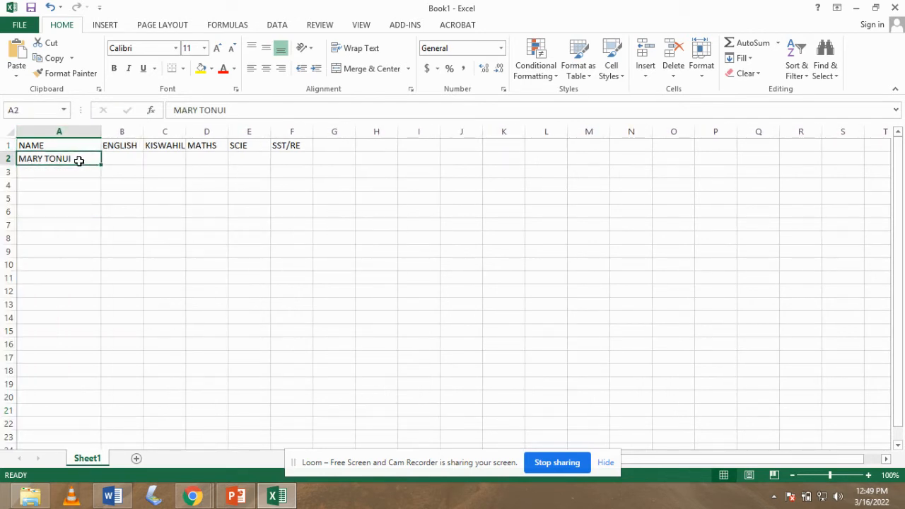
Enter the first student's marks 45, 58, 69, 86 and 48 in B2:F2.
left_click(116, 162)
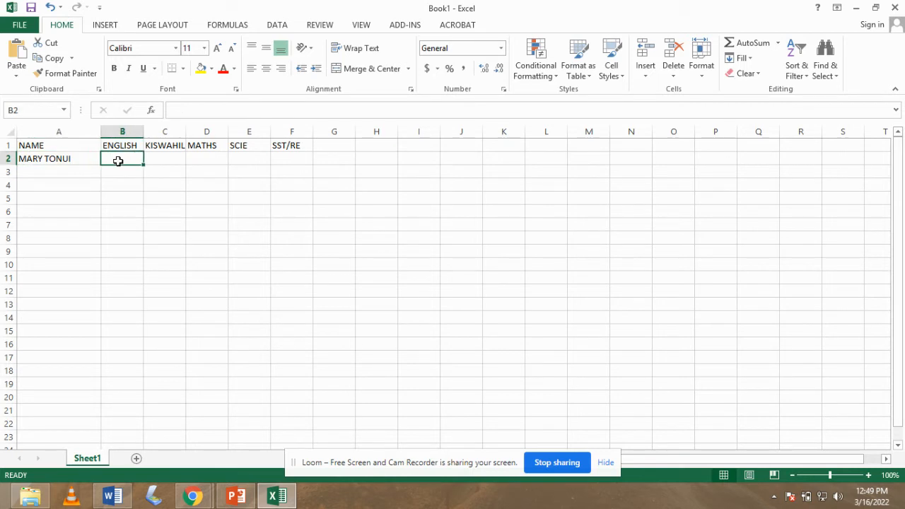
type("45")
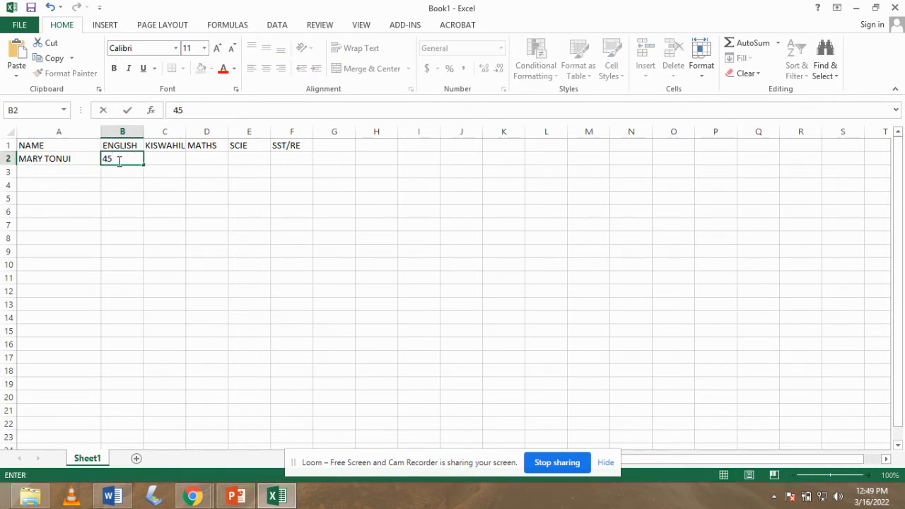
left_click(161, 156)
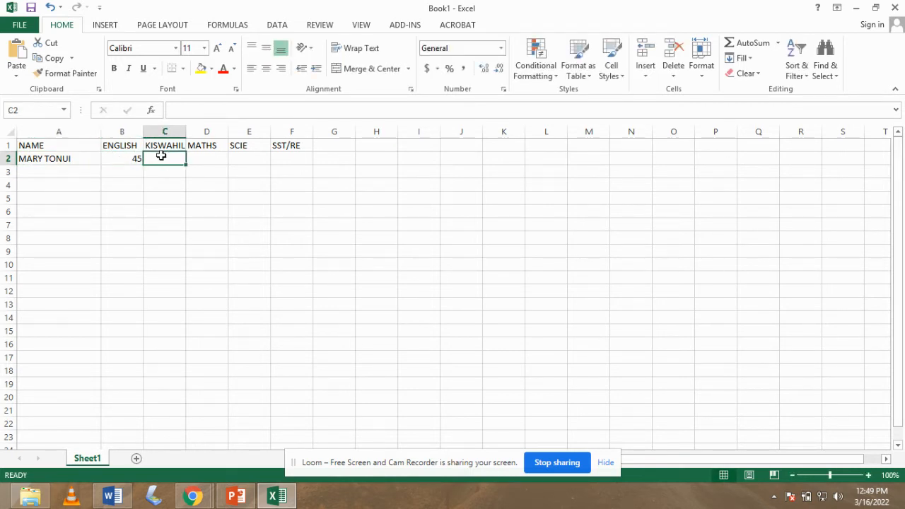
type("58")
key("Tab")
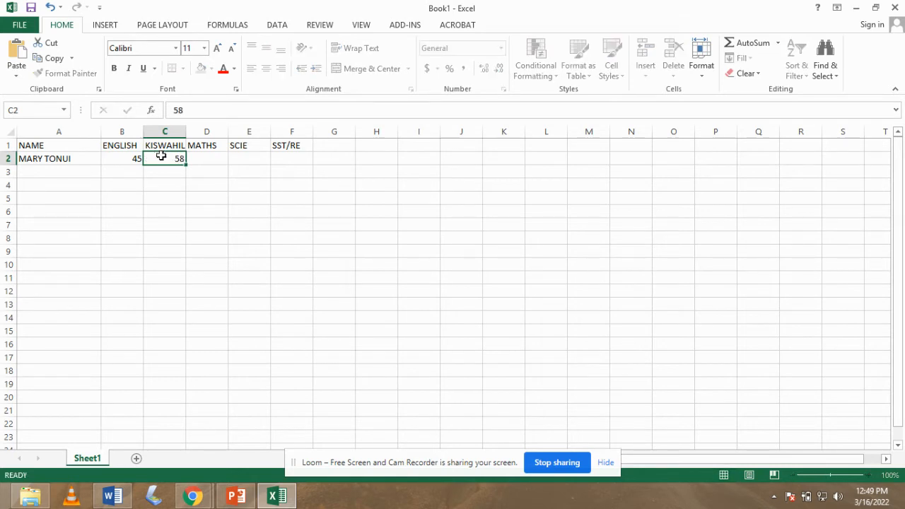
type("69")
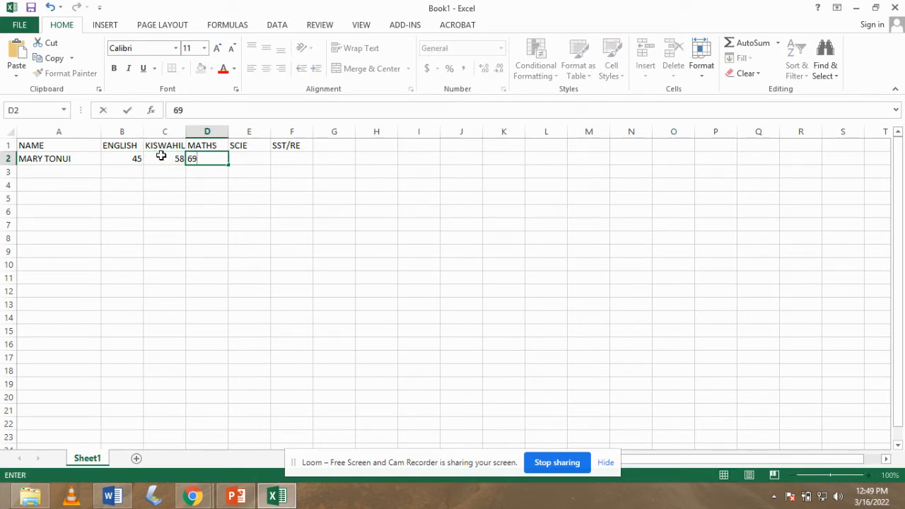
key("Tab")
type("86")
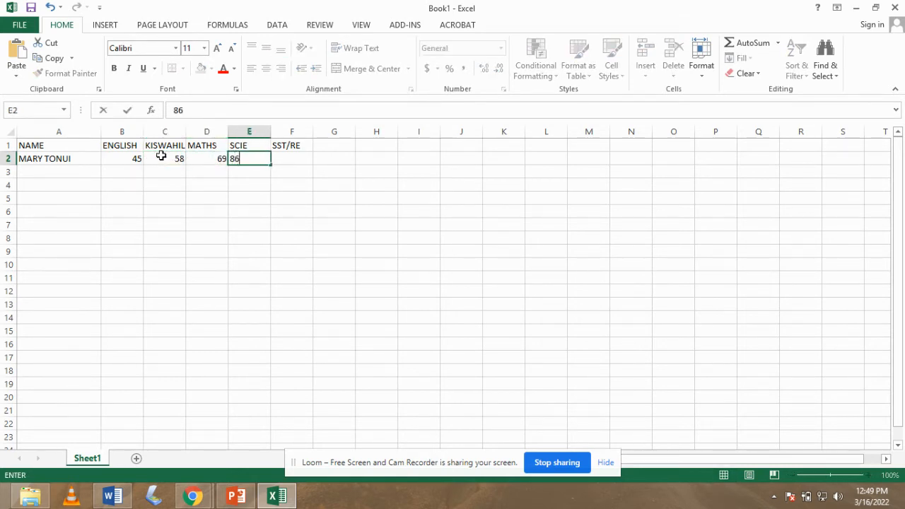
key("Tab")
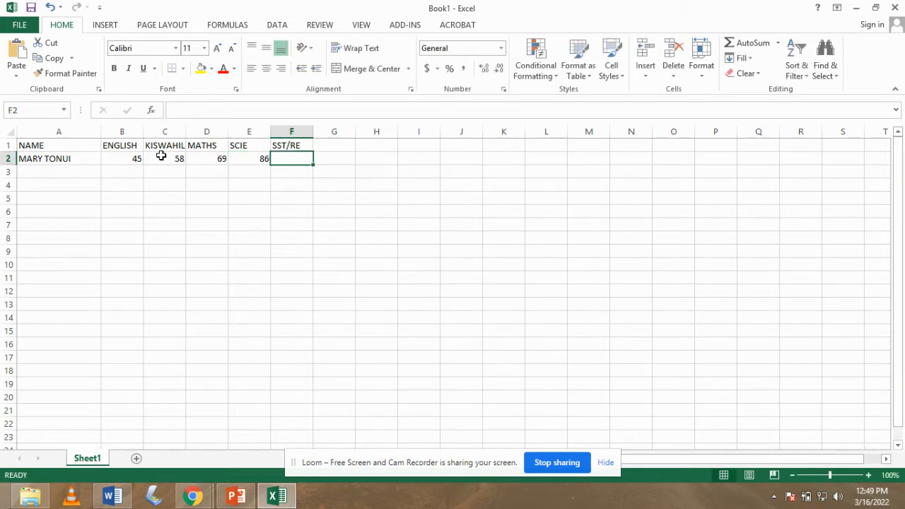
type("48")
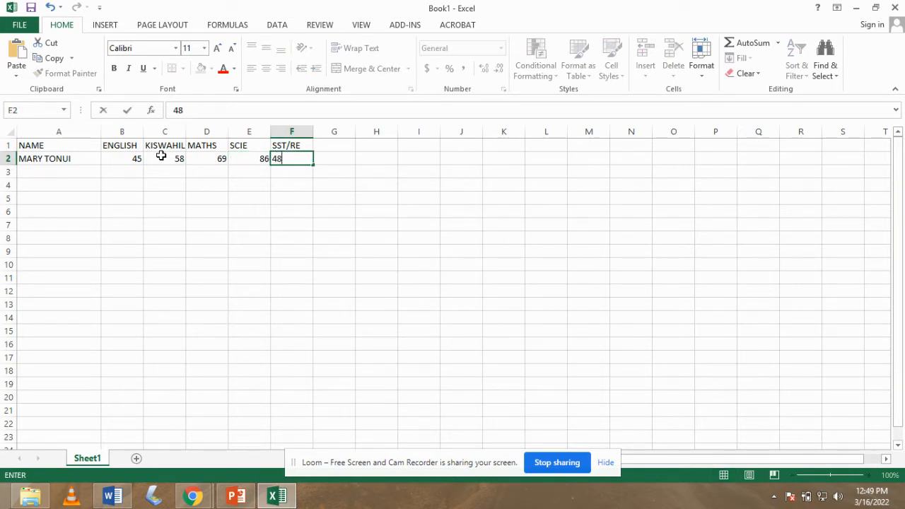
left_click(54, 174)
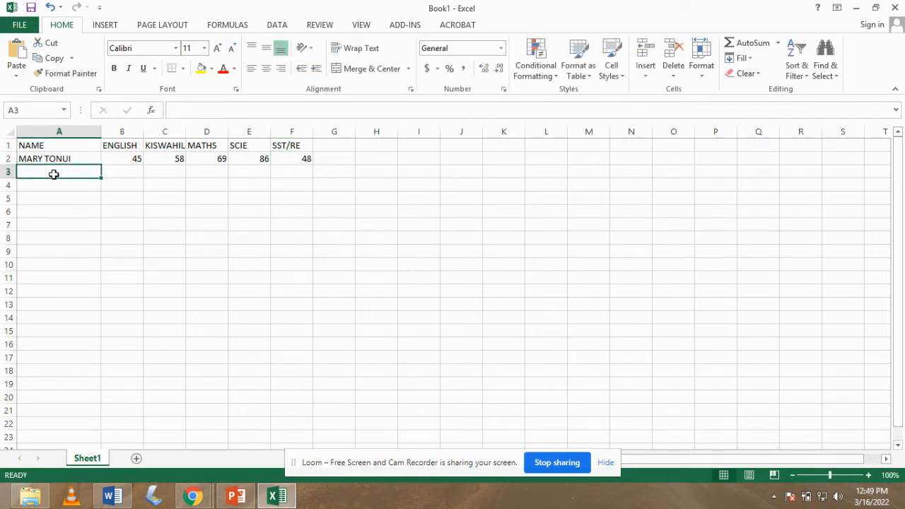
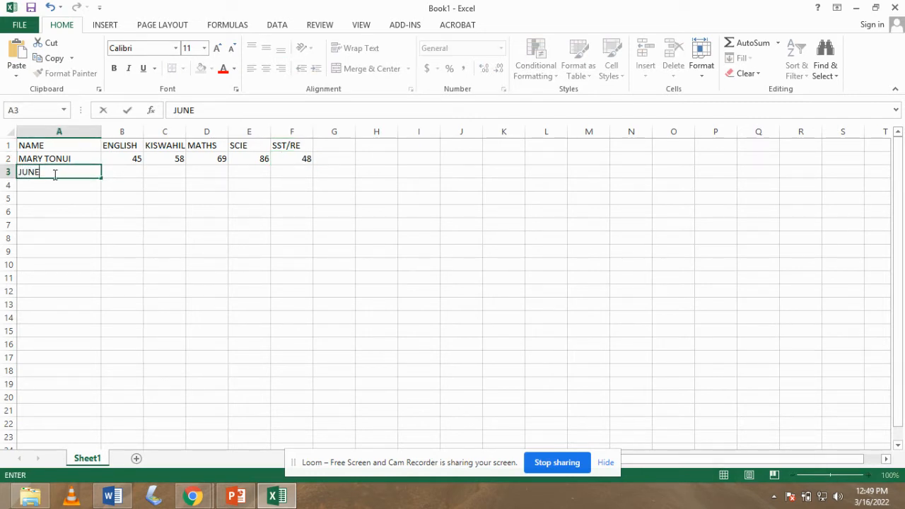
Add the second student's name in row 3 with marks 78, 85, 96, 39 and 56.
left_click(116, 173)
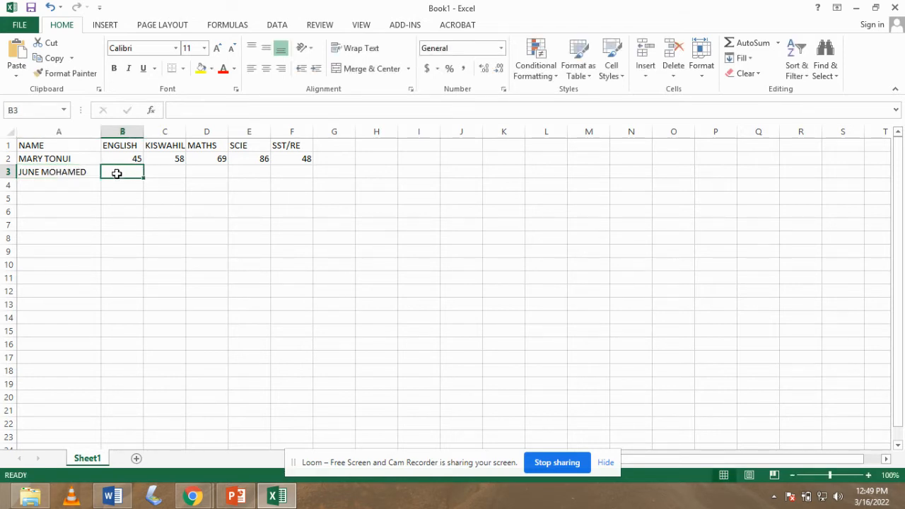
type("78")
key("Tab")
type("85")
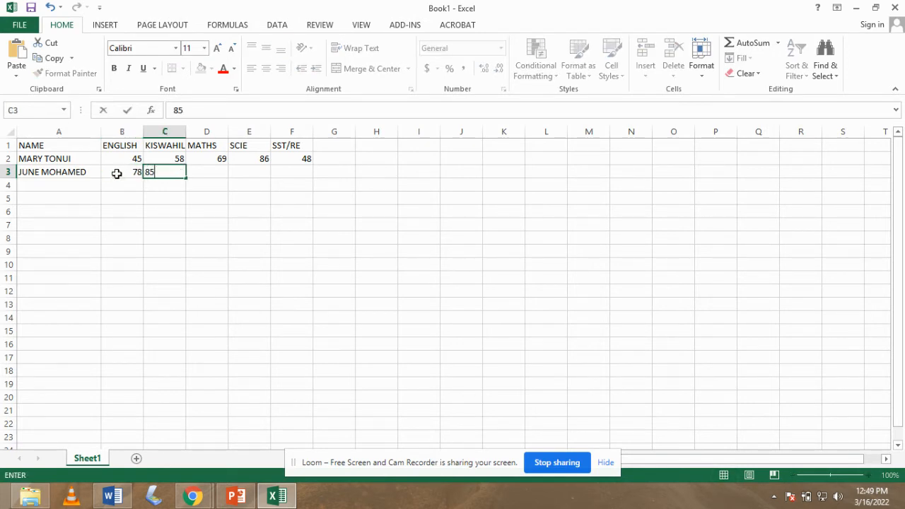
key("Tab")
type("96")
key("Tab")
type("3")
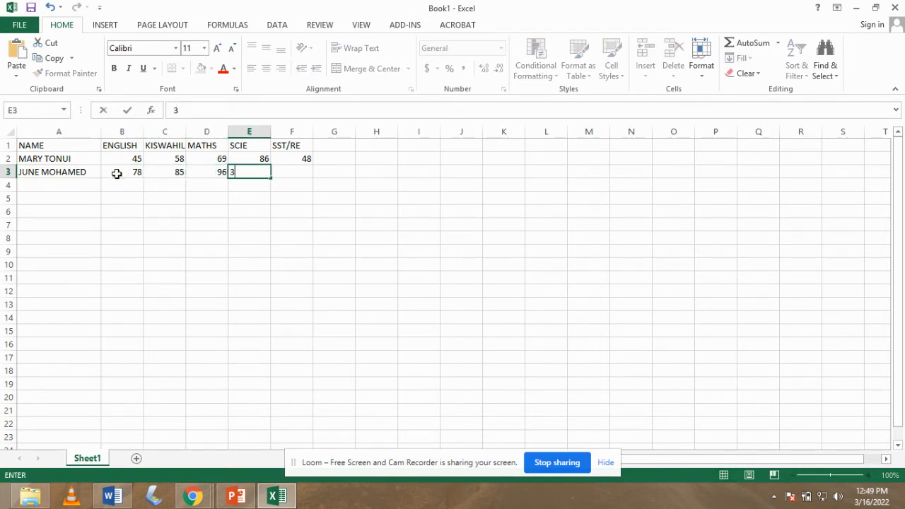
type("9")
key("Tab")
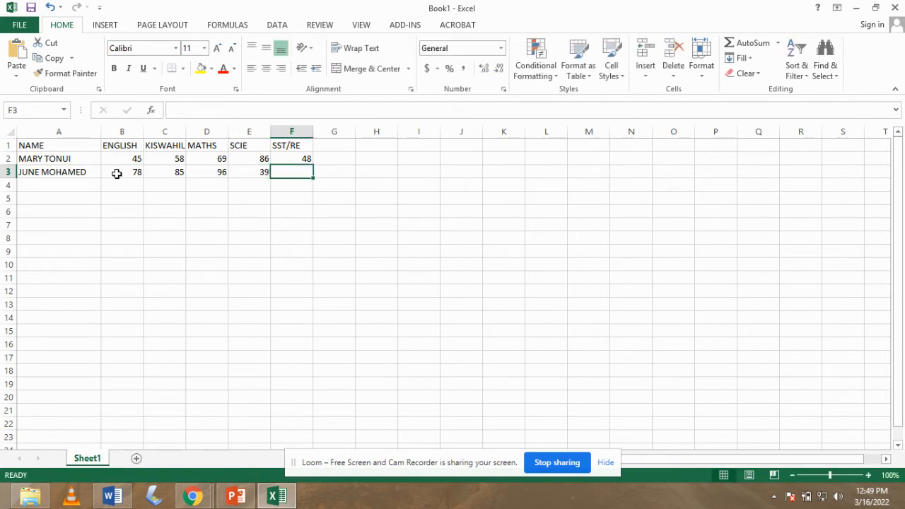
type("56")
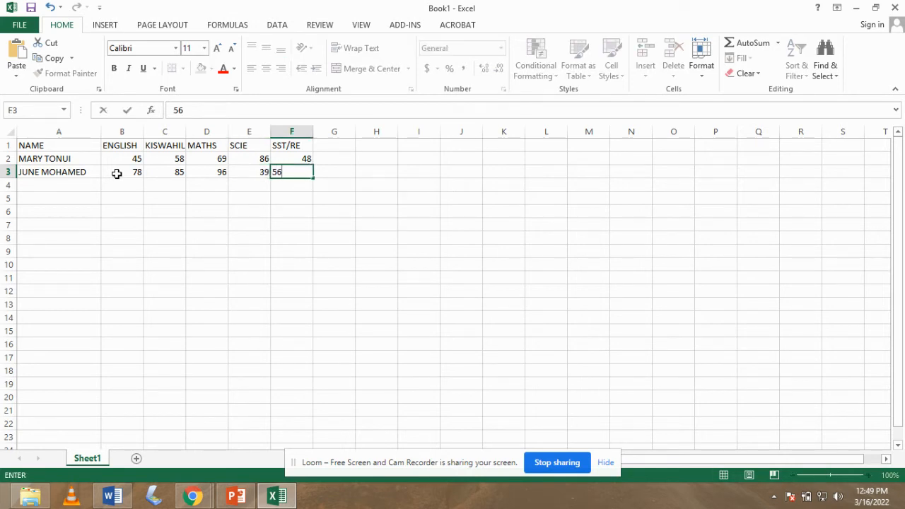
left_click(67, 185)
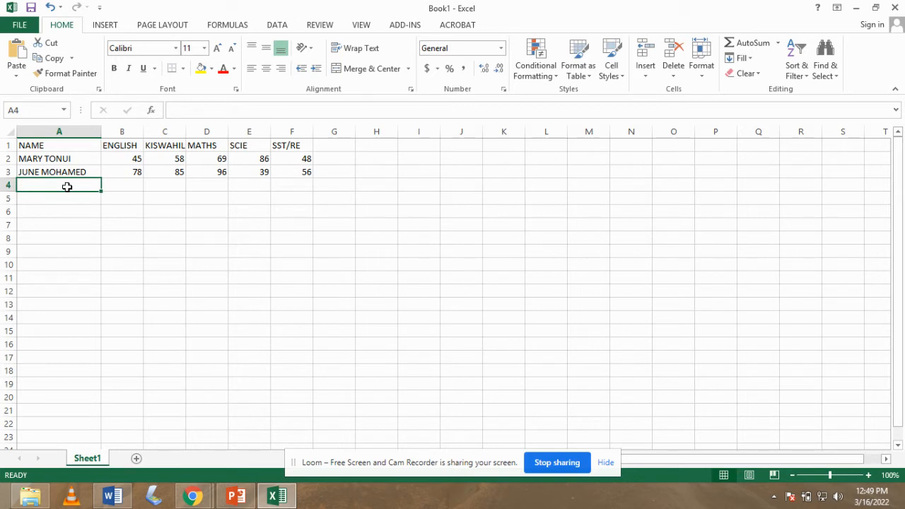
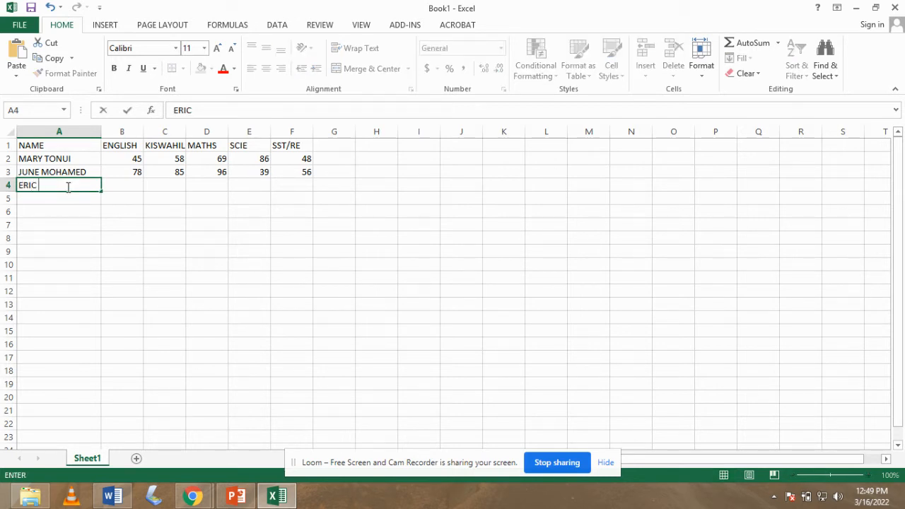
Add the third student's name in row 4 with marks 85, 76, 56, 65 and 50.
left_click(127, 186)
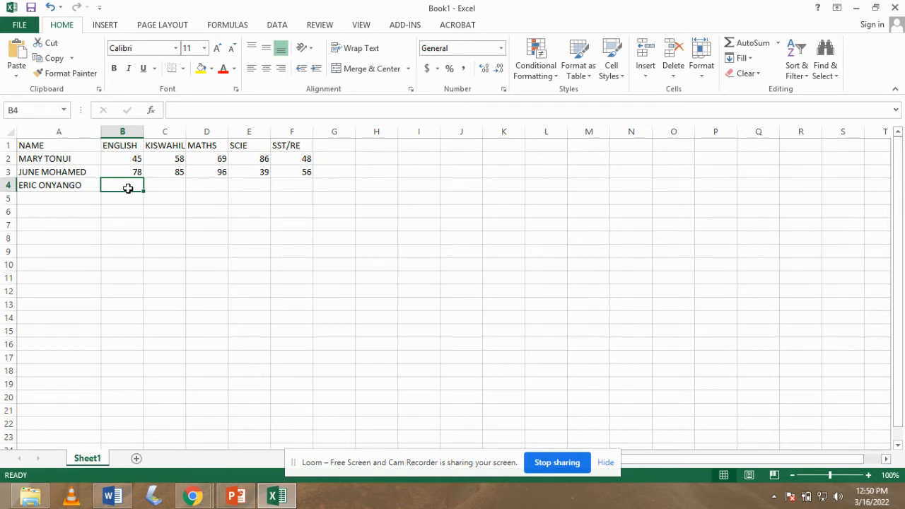
type("85")
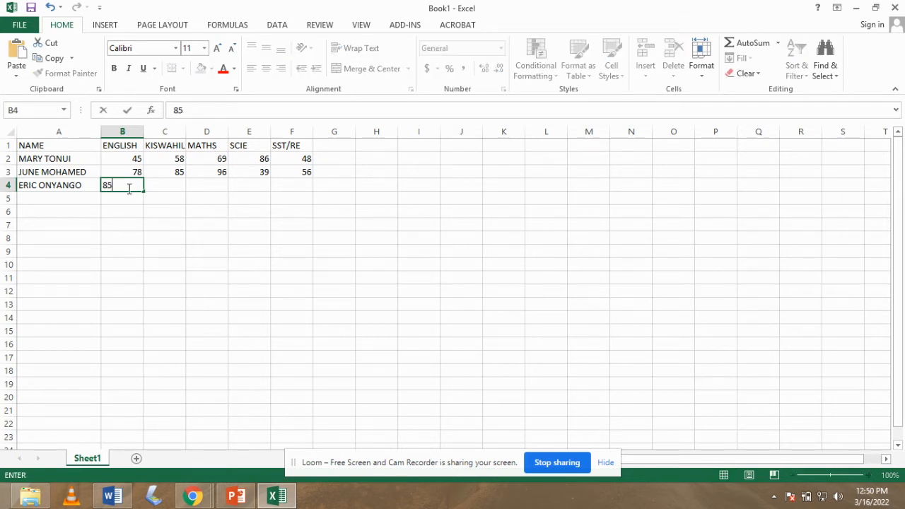
key("Tab")
type("76")
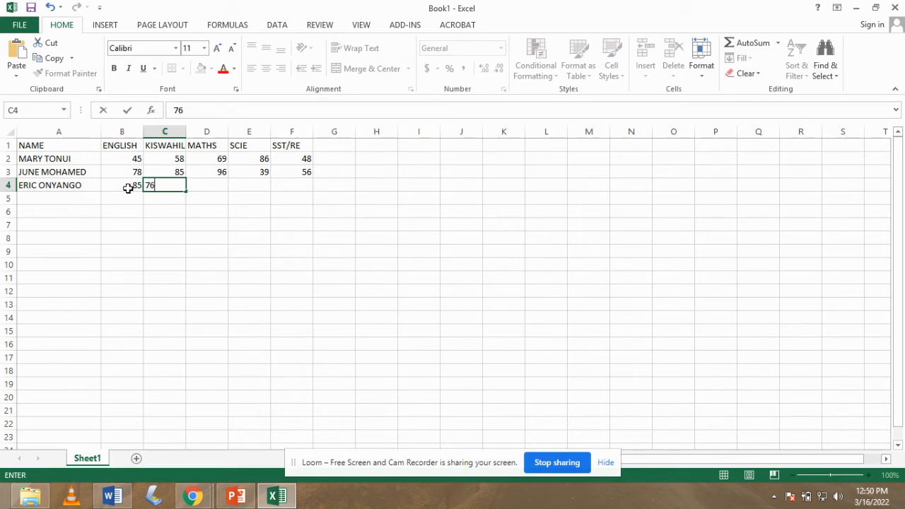
key("Tab")
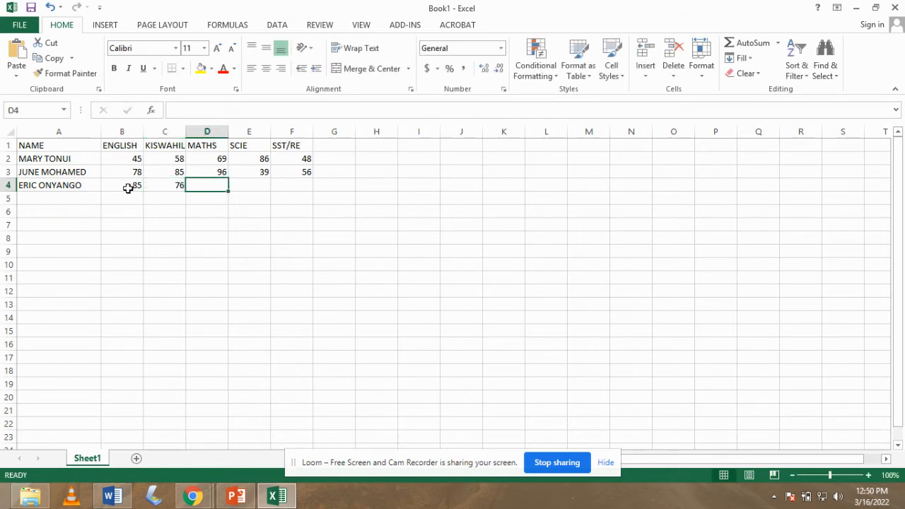
type("56")
key("Tab")
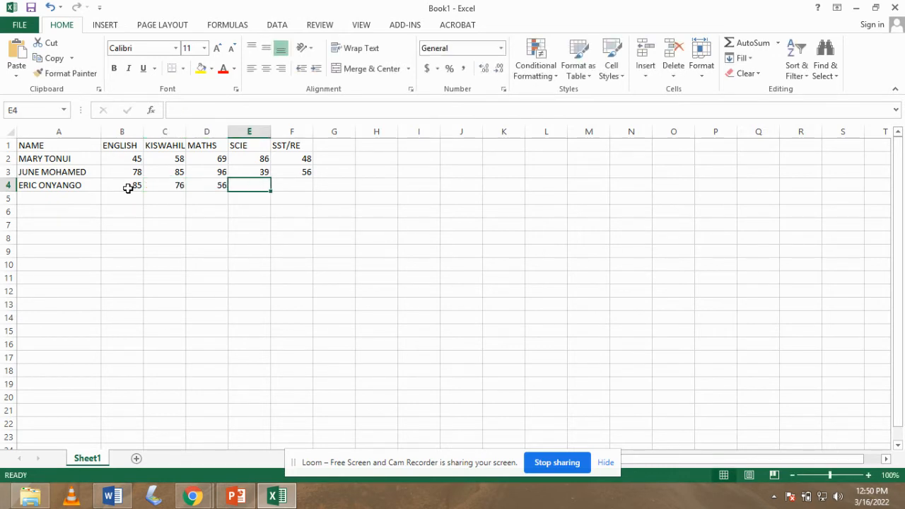
type("65")
key("Tab")
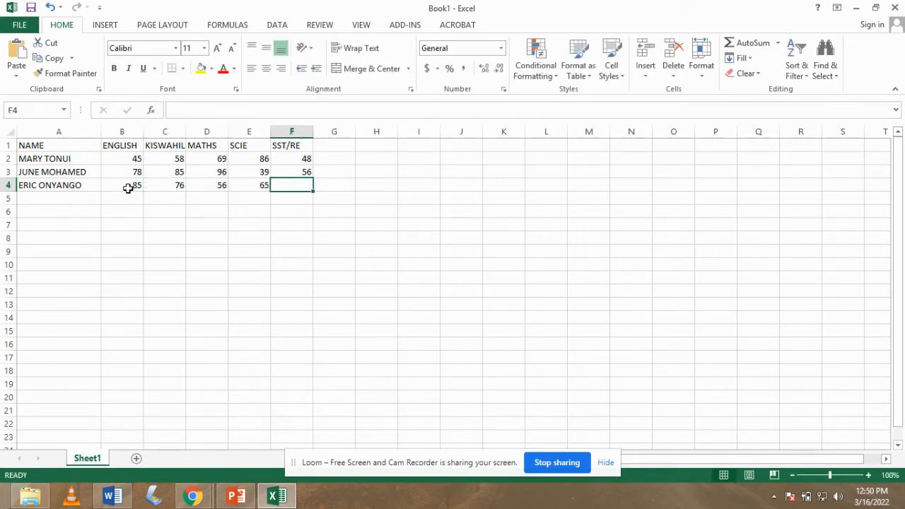
type("50")
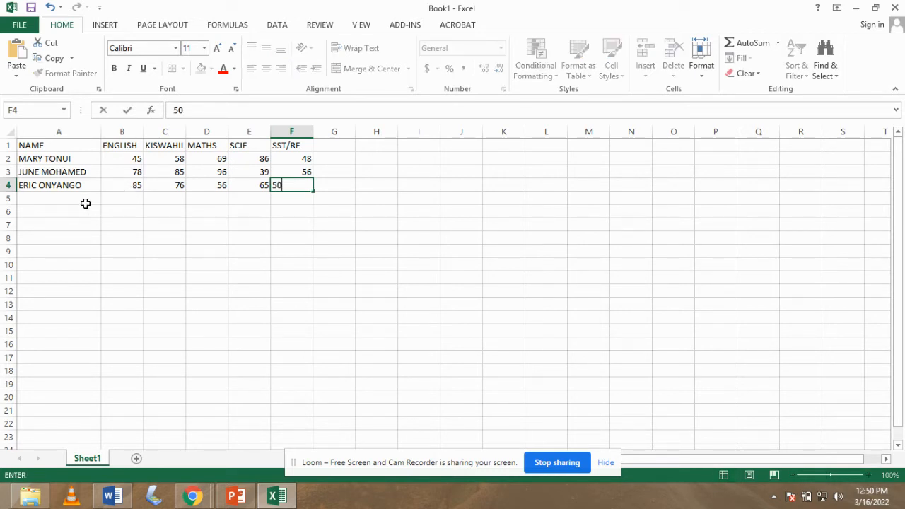
left_click(59, 201)
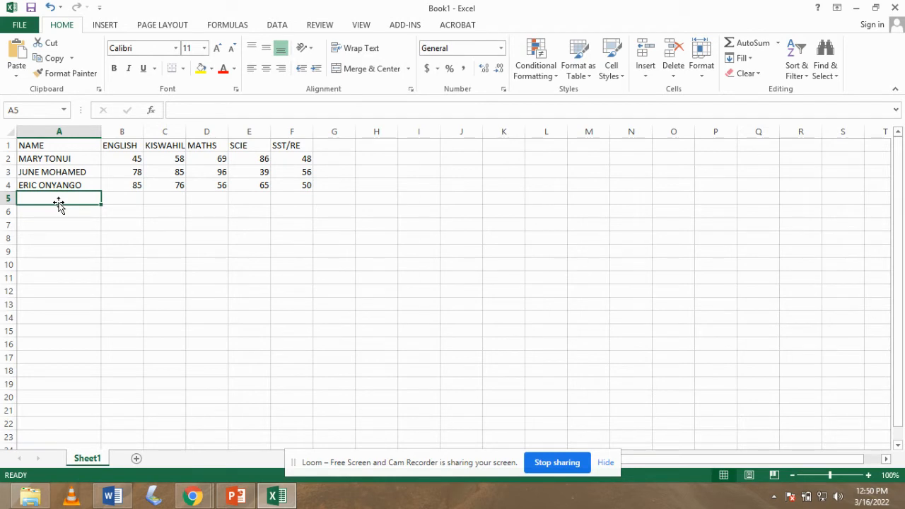
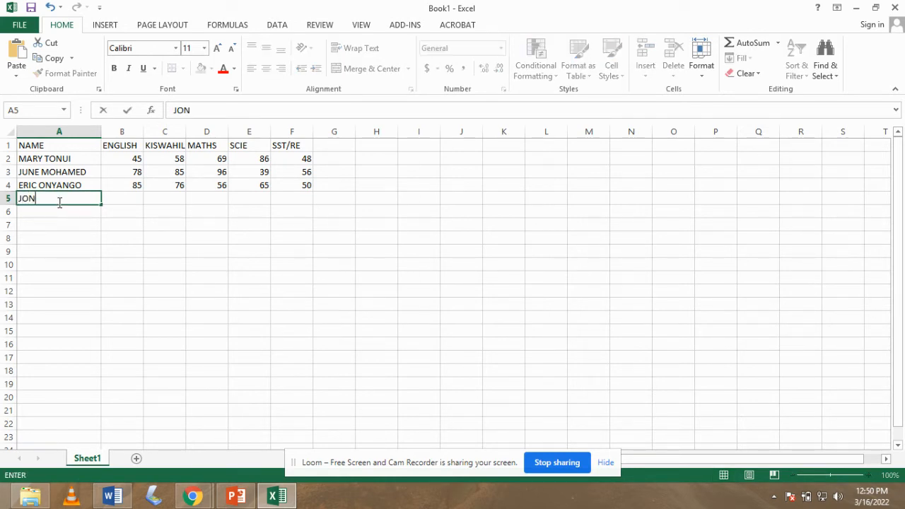
Add the fourth student's name in row 5 with marks 58, 85, 68, 46 and 63.
left_click(130, 200)
type("58")
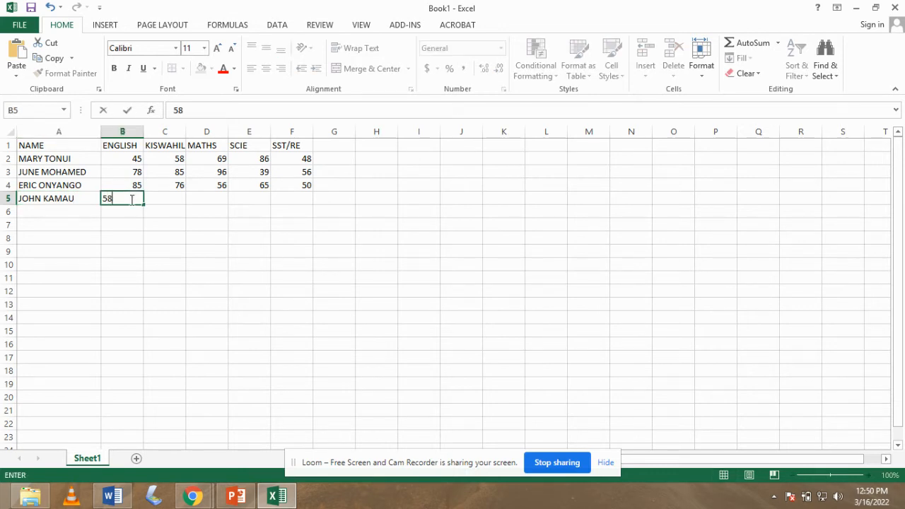
key("Tab")
type("85")
key("Tab")
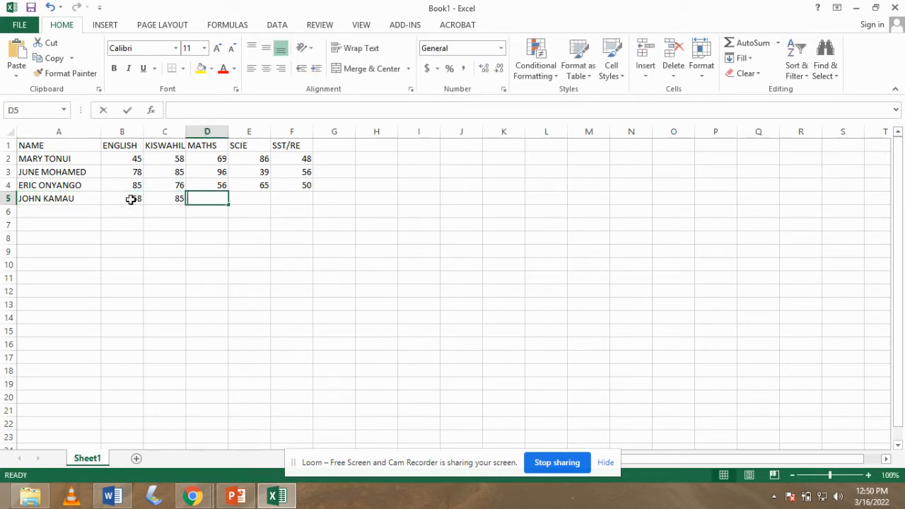
type("68")
key("Tab")
type("46")
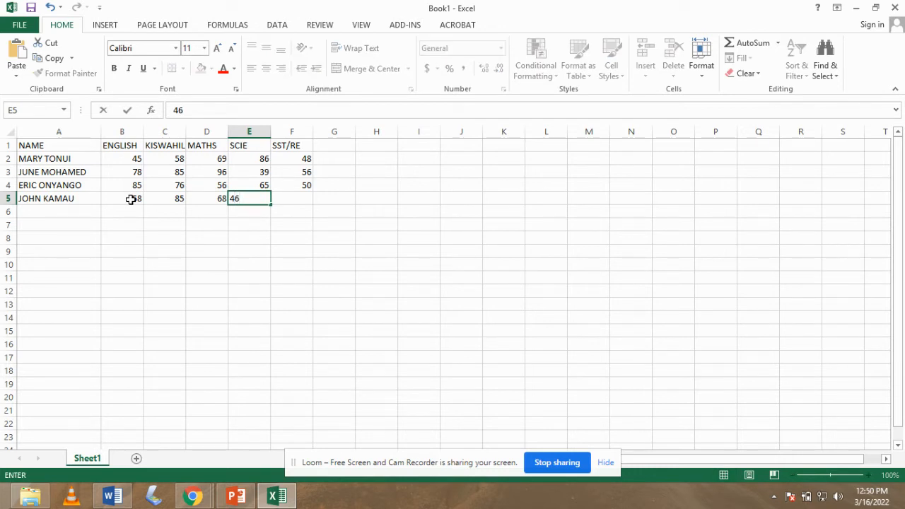
key("Tab")
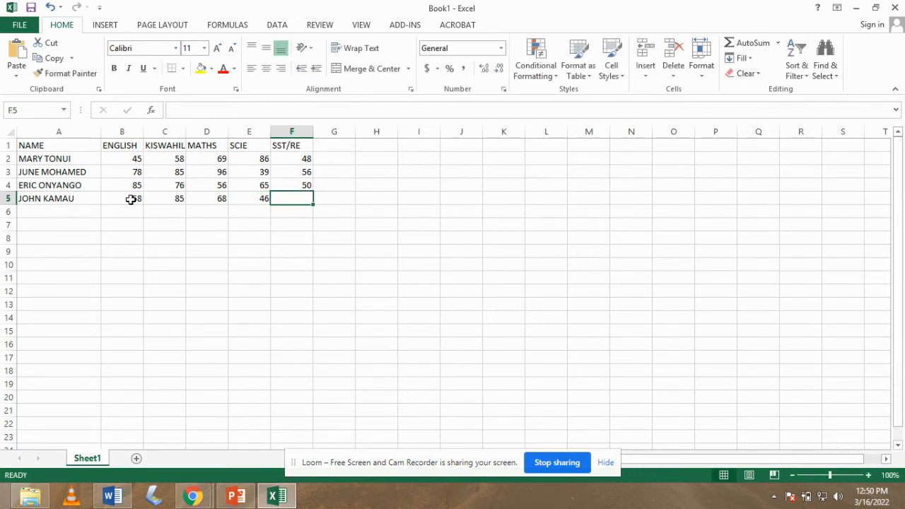
type("63")
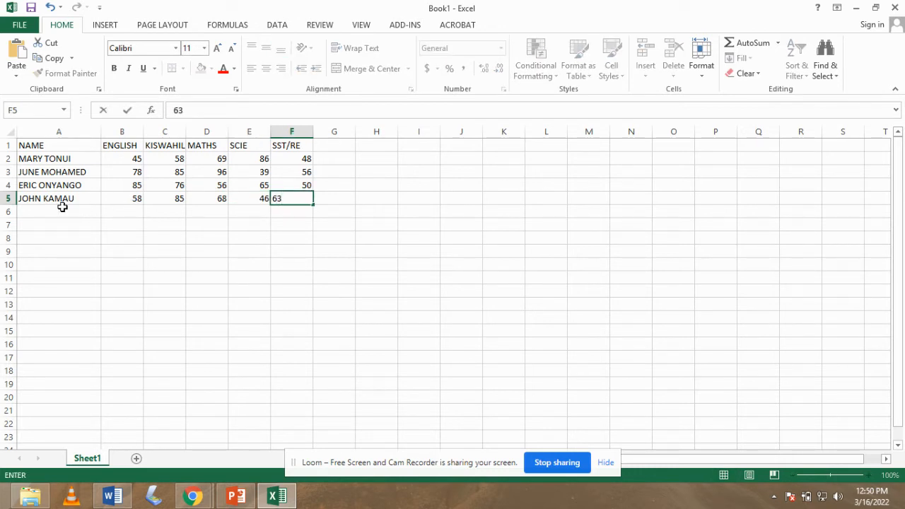
left_click(56, 213)
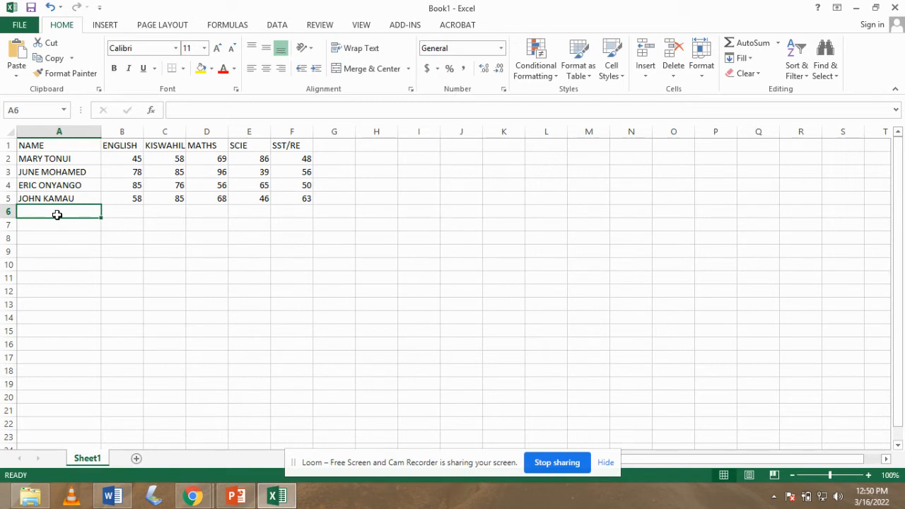
Type the next student's full name in A6.
type("M")
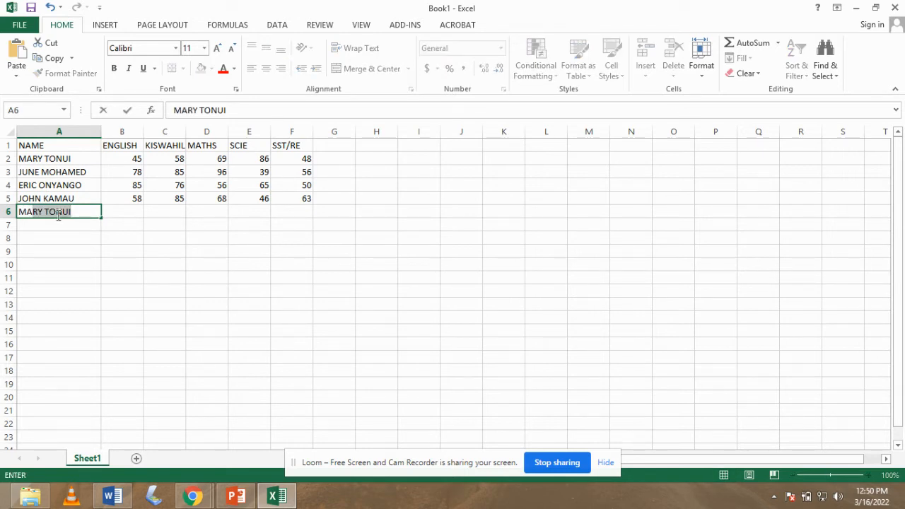
type("A")
key("BackSpace")
key("BackSpace")
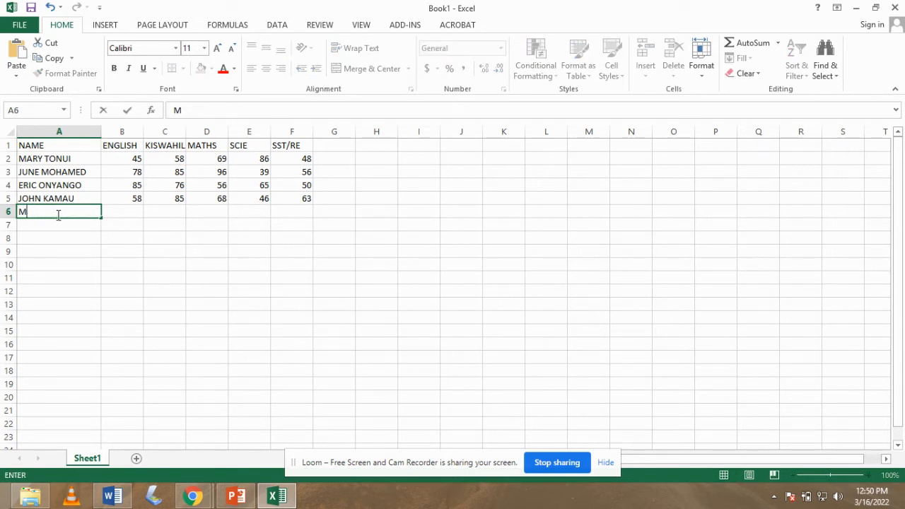
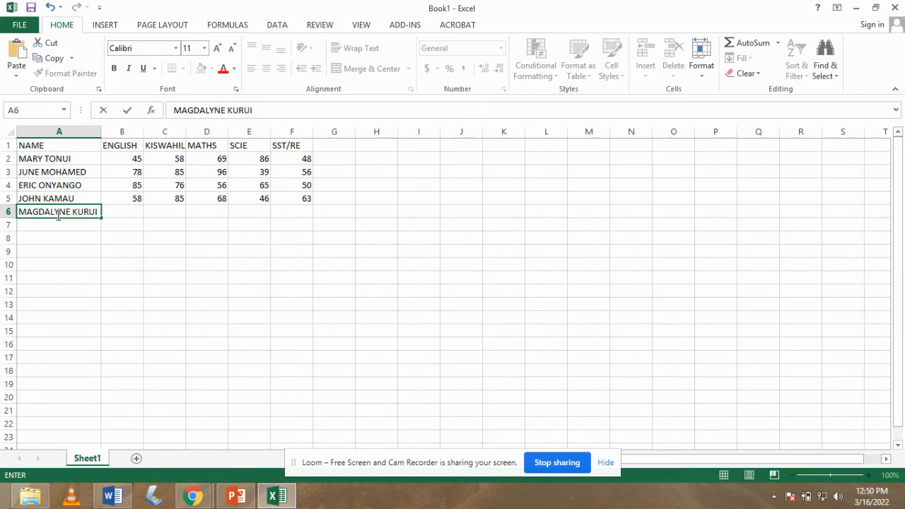
key("Tab")
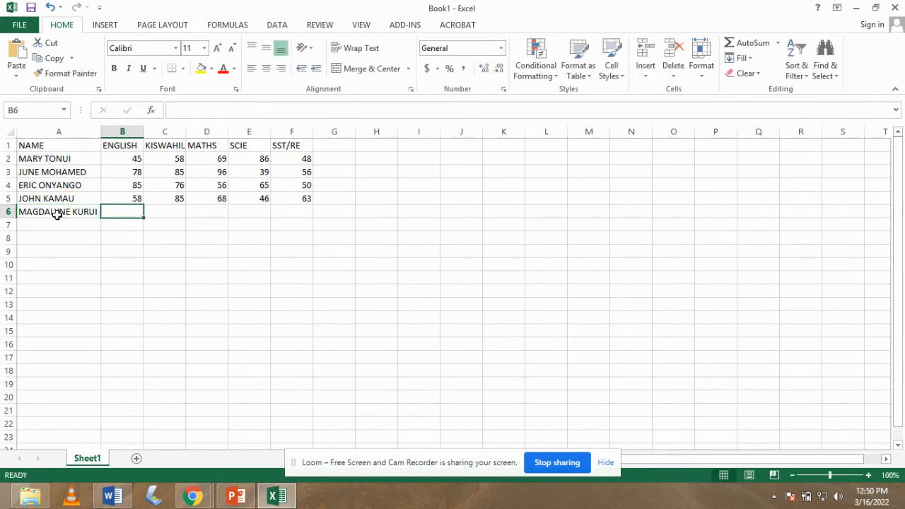
Enter that student's marks 58, 35, 46, 52 and 40 in B6:F6.
type("58")
key("Tab")
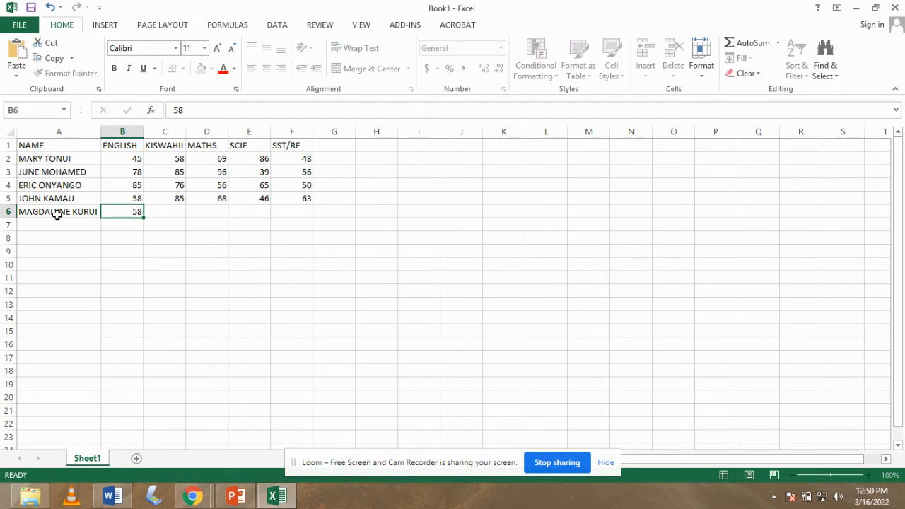
type("350")
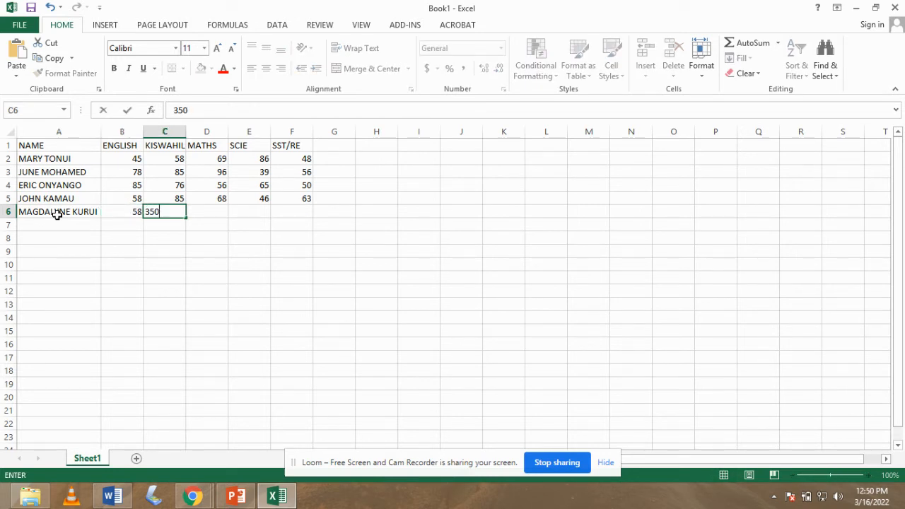
type("46")
key("BackSpace")
key("BackSpace")
key("BackSpace")
key("Tab")
type("46")
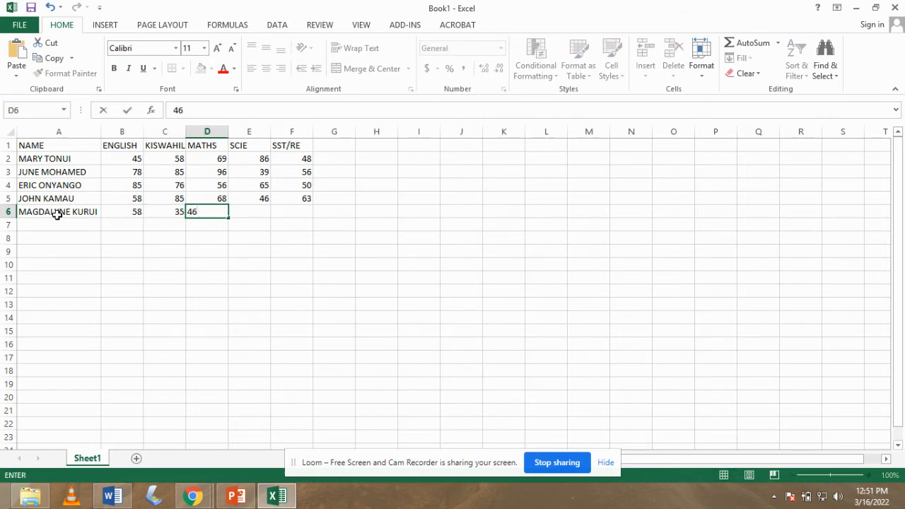
key("Tab")
type("52")
key("Tab")
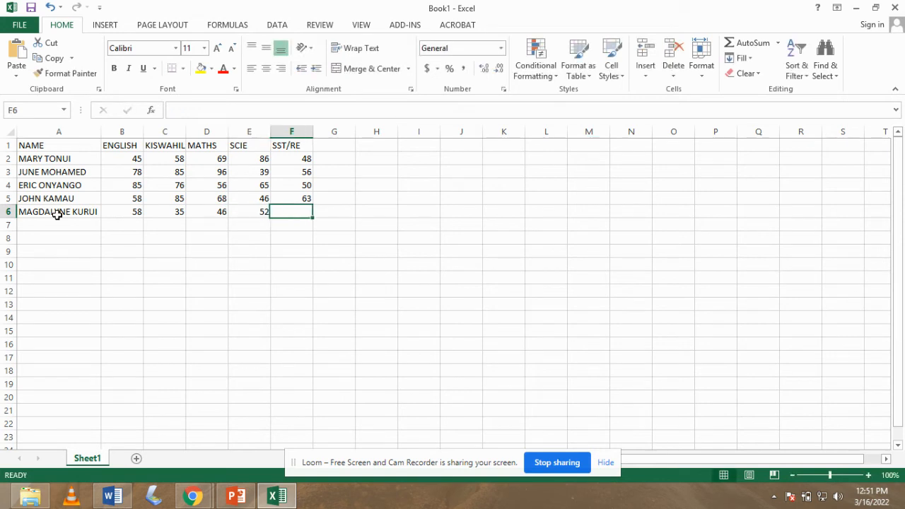
type("40")
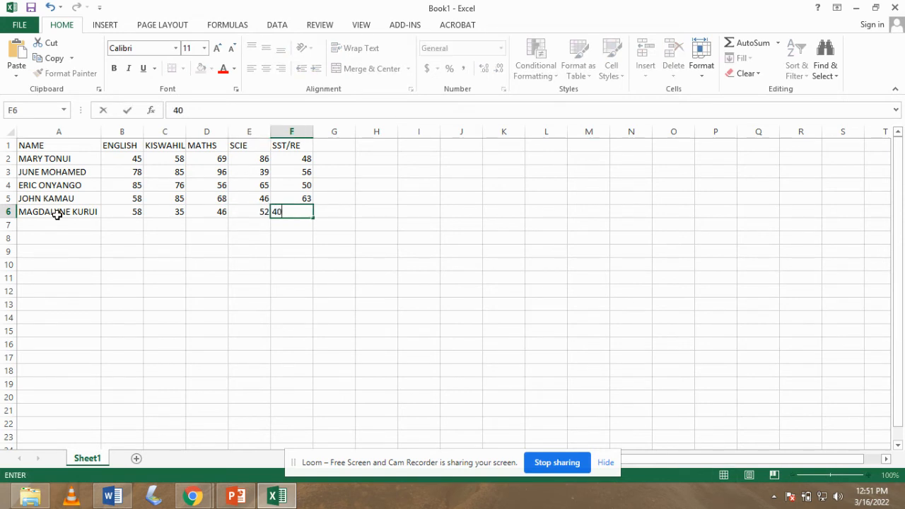
key("Tab")
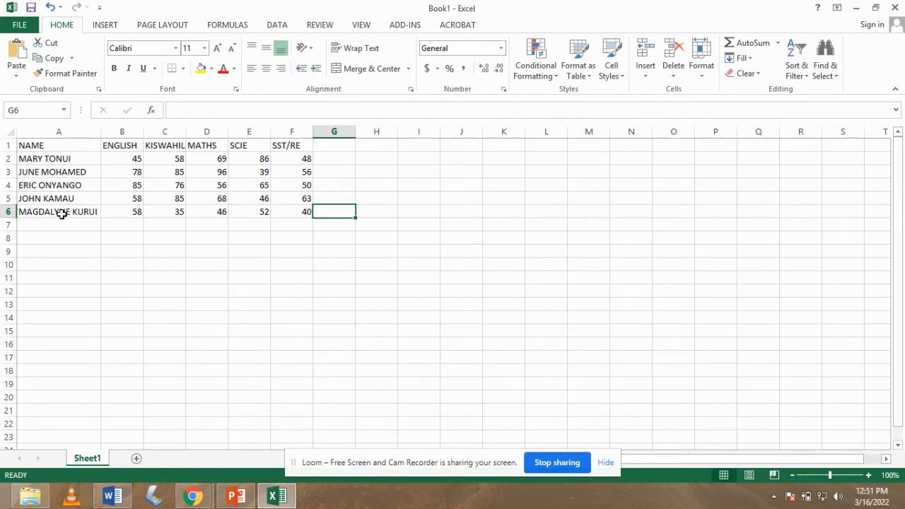
Put the heading TOTAL in G1 and AVERAGE in H1.
left_click(327, 147)
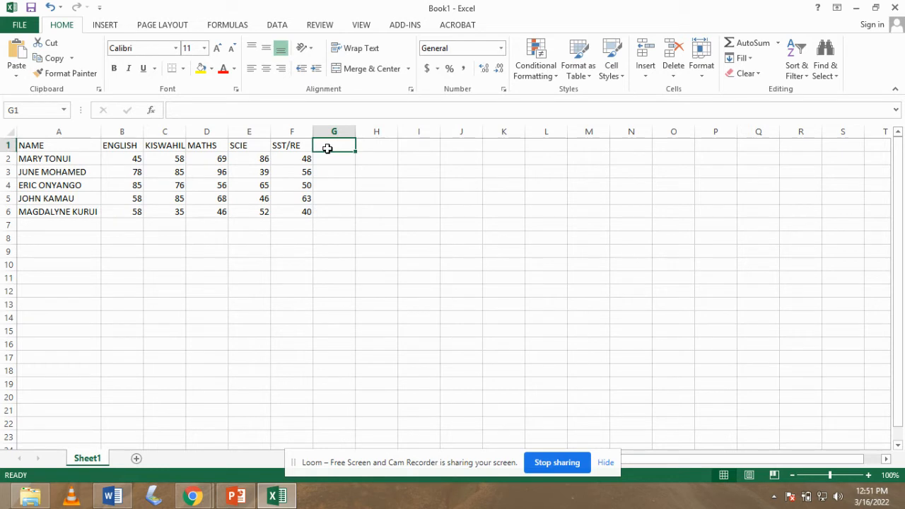
type("T")
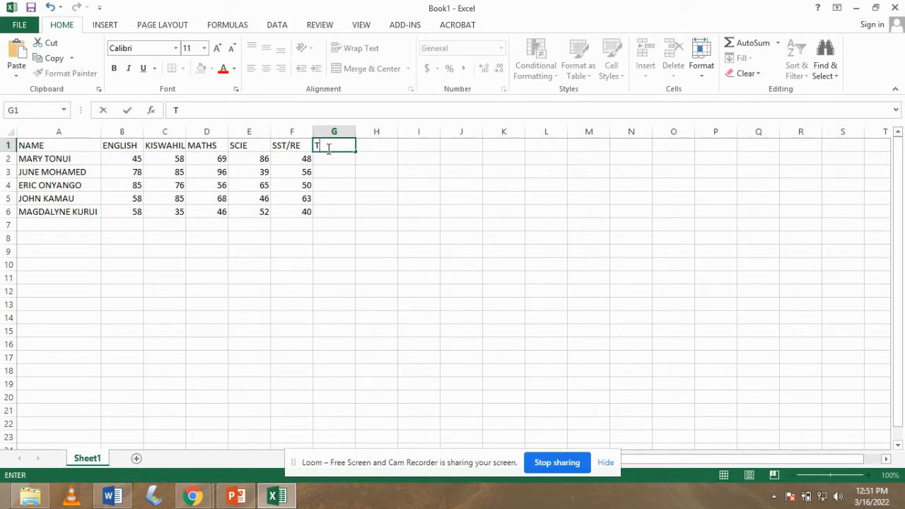
type("OTAL")
left_click(372, 144)
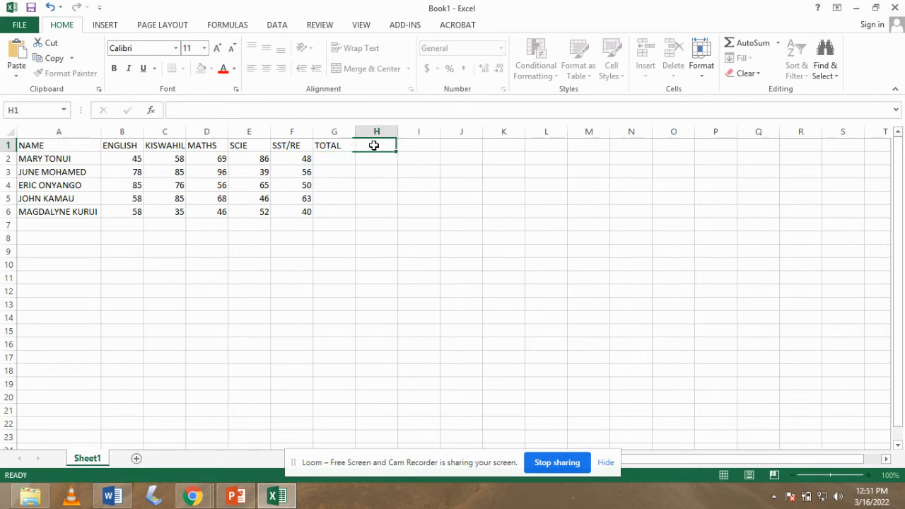
type("A")
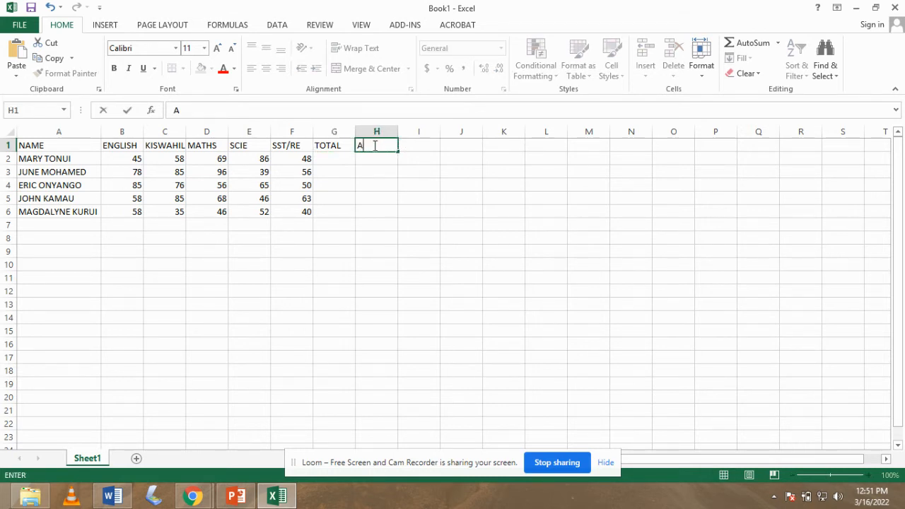
type("VERAGE")
left_click(330, 158)
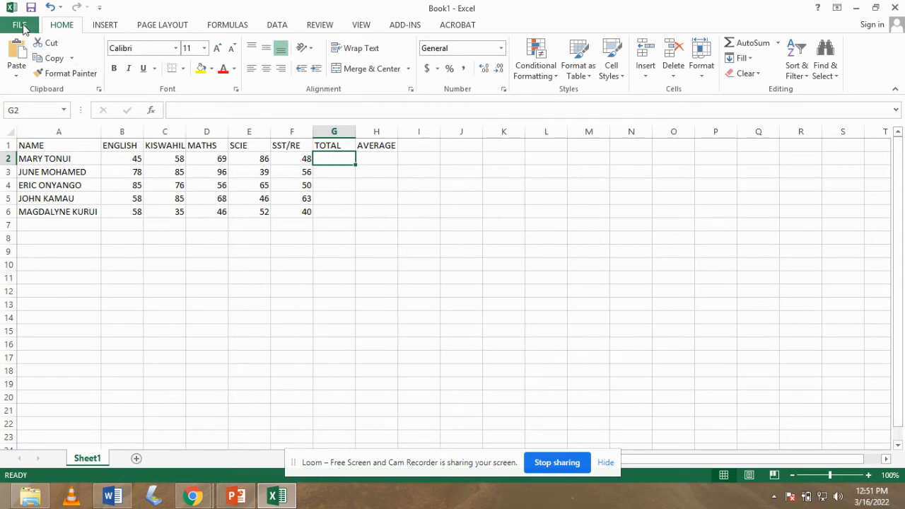
Save the workbook on the Desktop with the file name 'END TERM RESULTS'.
left_click(20, 26)
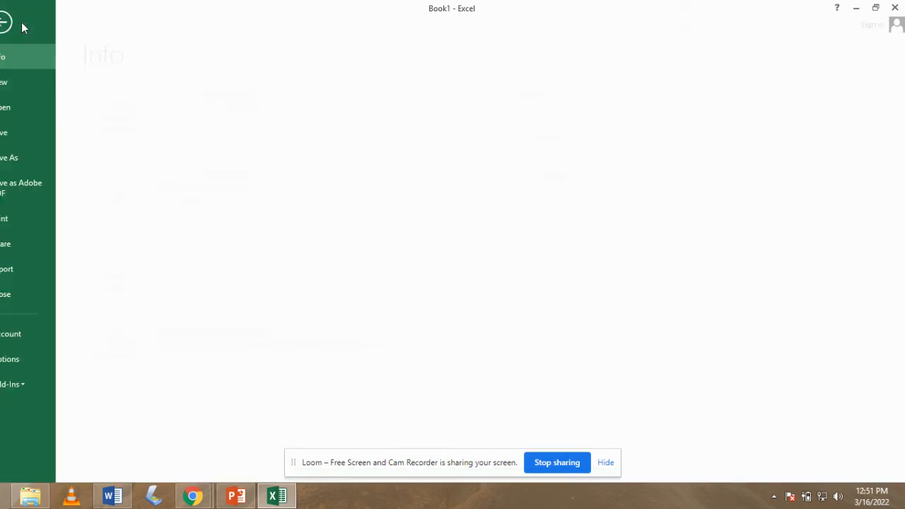
left_click(32, 158)
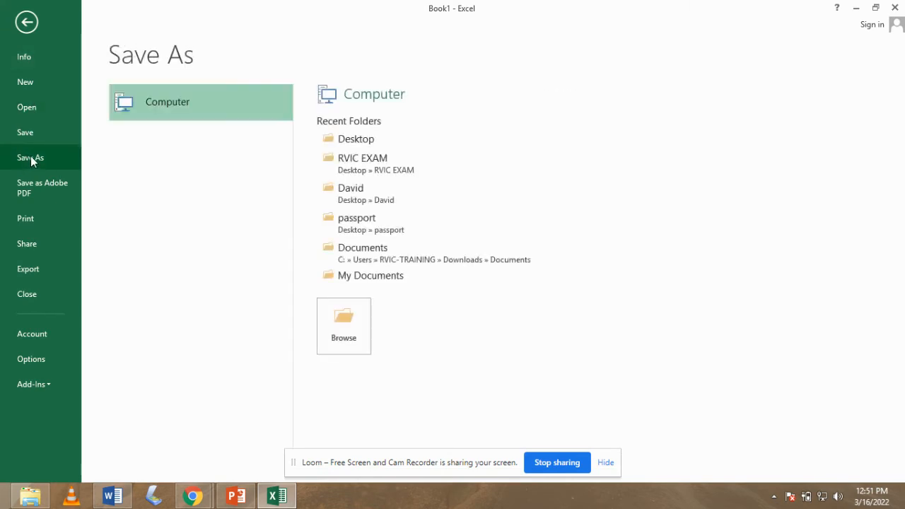
left_click(358, 140)
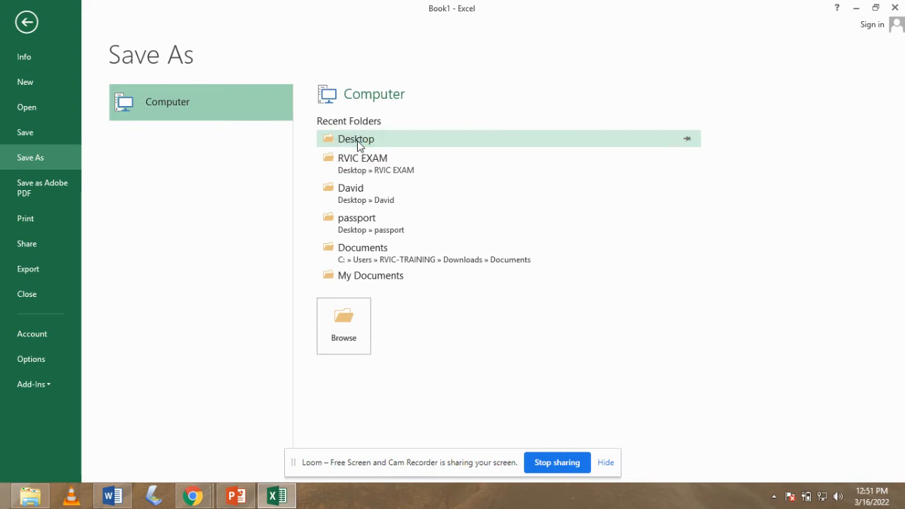
left_click(357, 140)
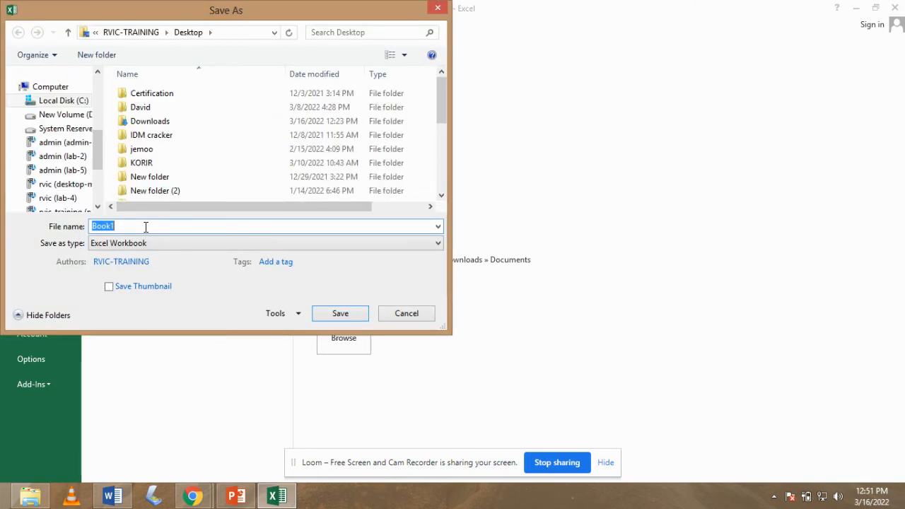
type("END TERM RESULTS")
left_click(339, 315)
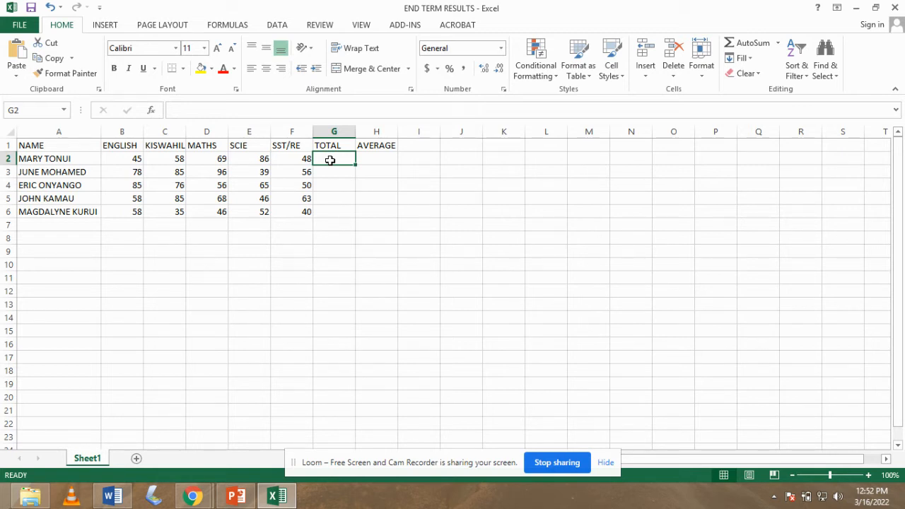
Enter =SUM(B2:F2) in G2 to total the first student's marks.
type("=")
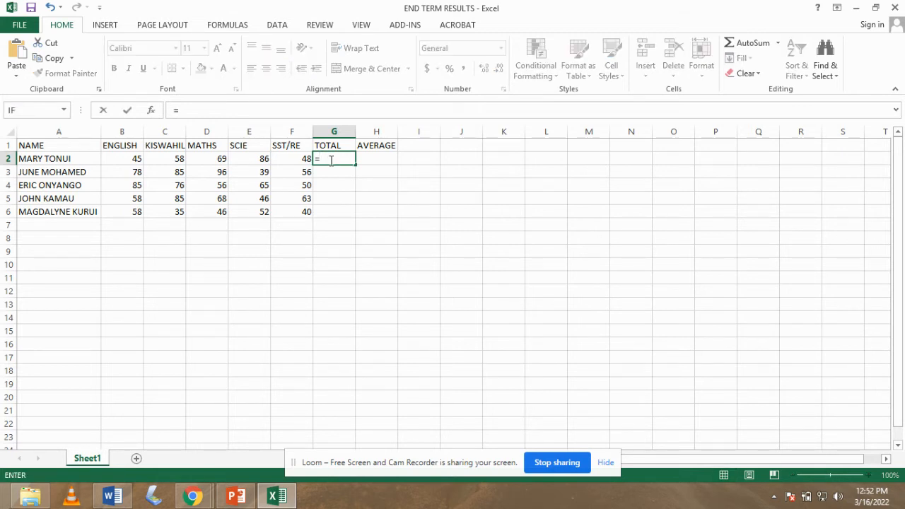
type("SUM")
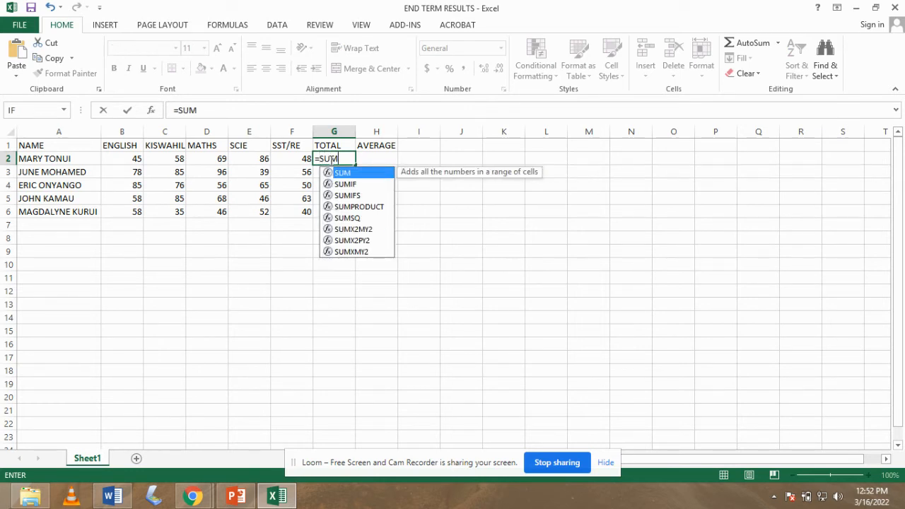
type("(")
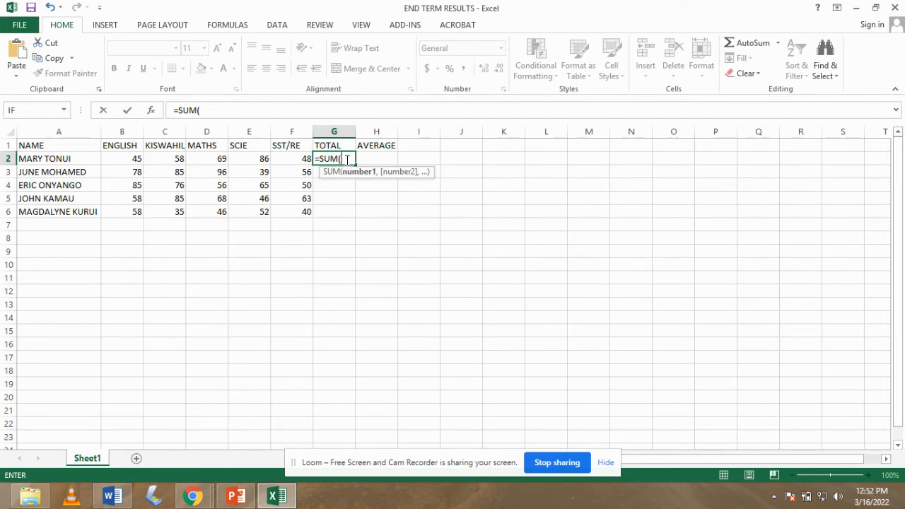
left_click(131, 160)
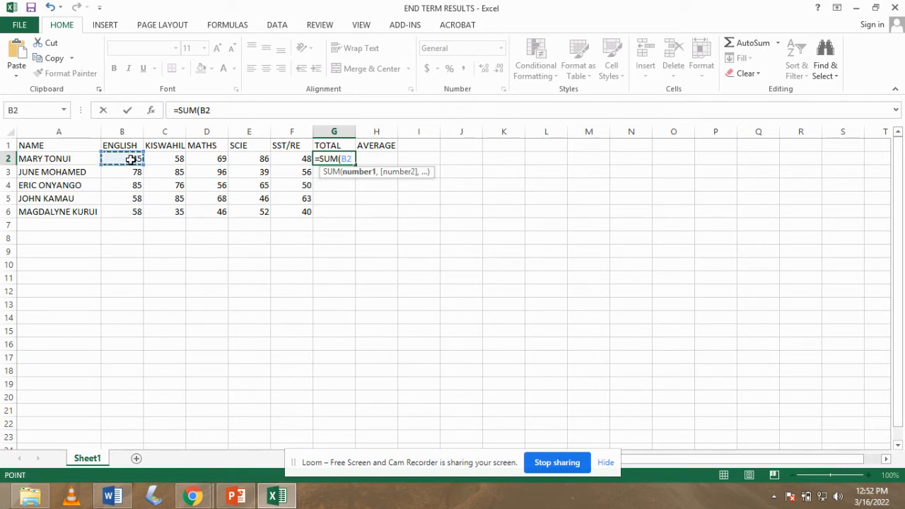
key("F8")
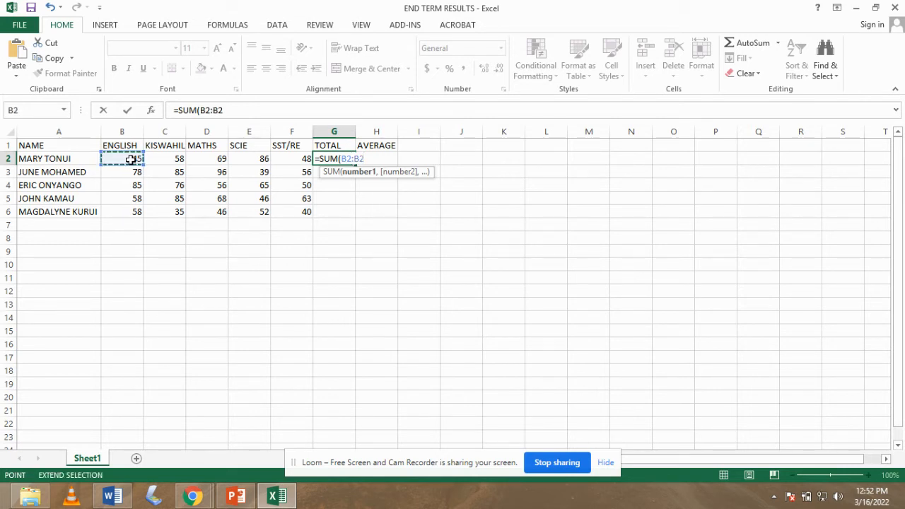
left_click(301, 159)
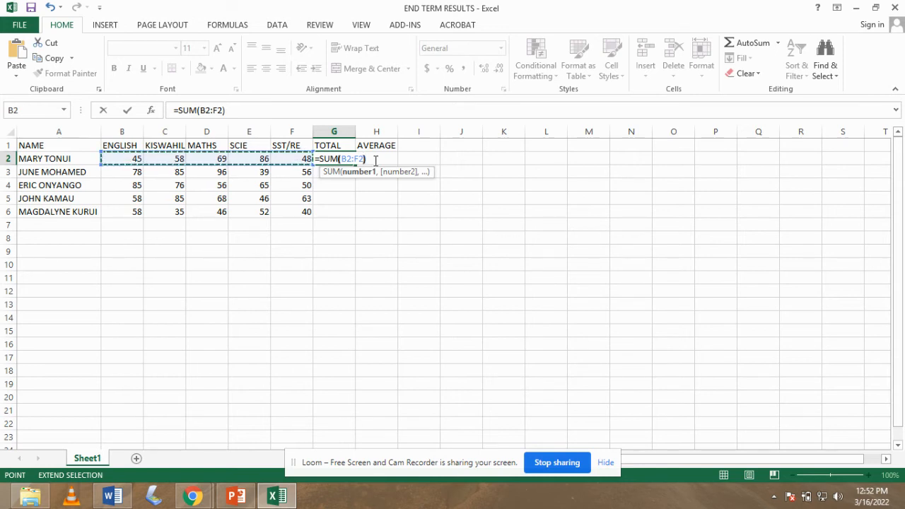
type(")")
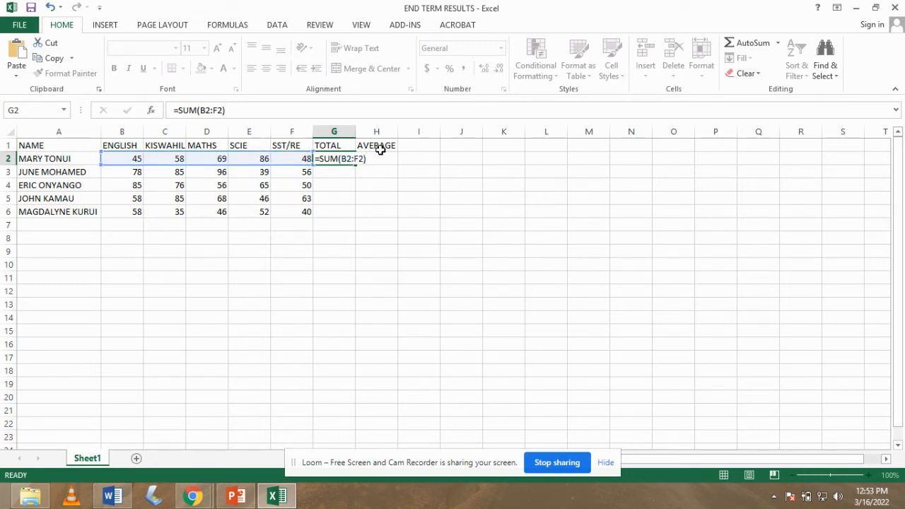
key("Return")
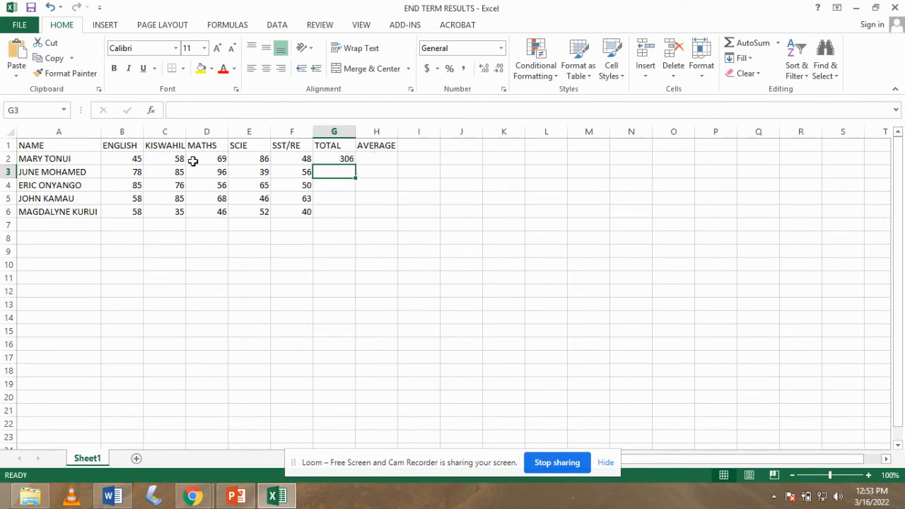
Fill the SUM formula down to G6, giving totals 306, 354, 332, 320 and 231.
left_click(342, 161)
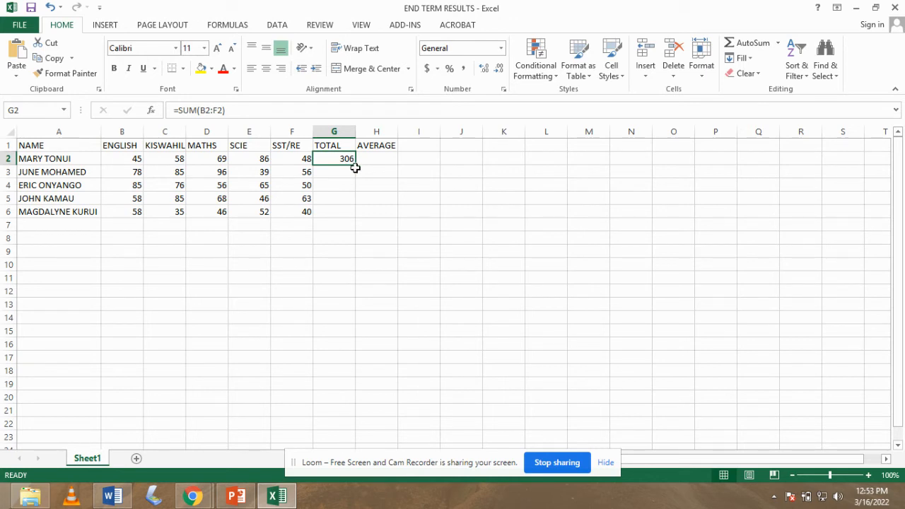
left_click_drag(356, 167, 356, 218)
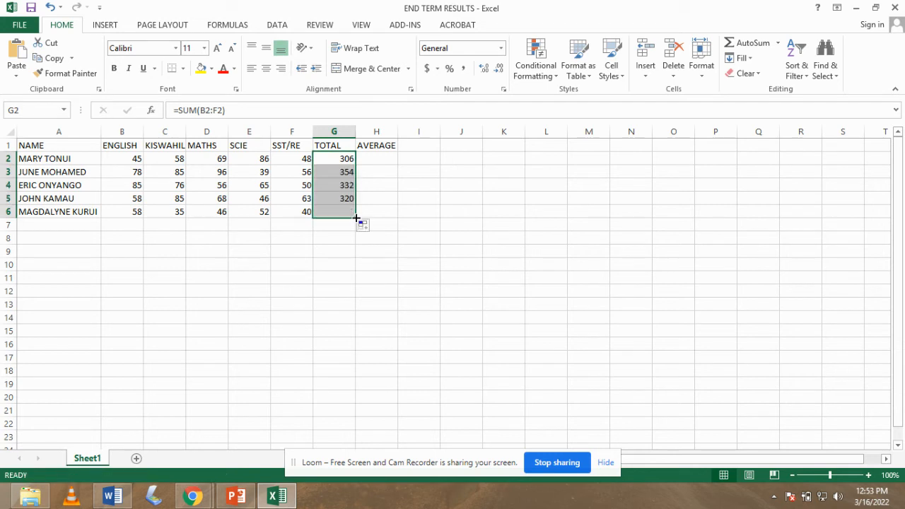
left_click(376, 186)
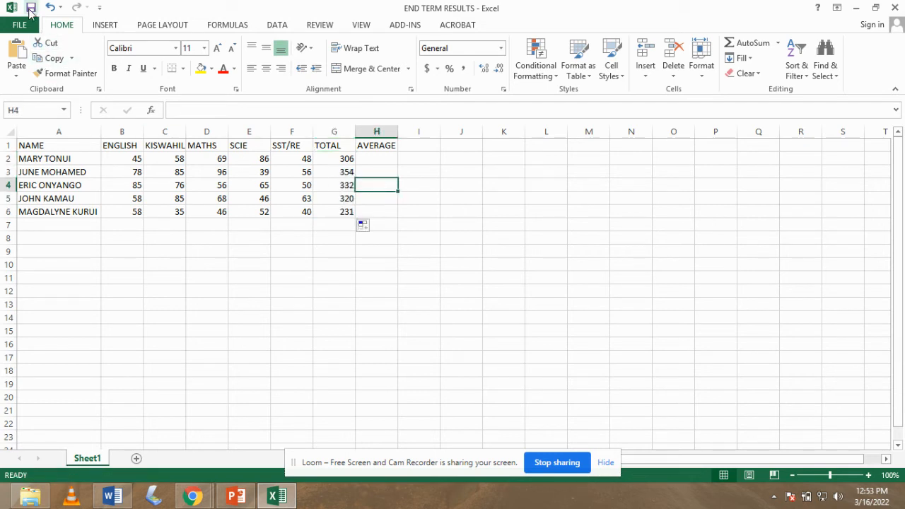
Save the END TERM RESULTS workbook again from the File menu.
left_click(24, 27)
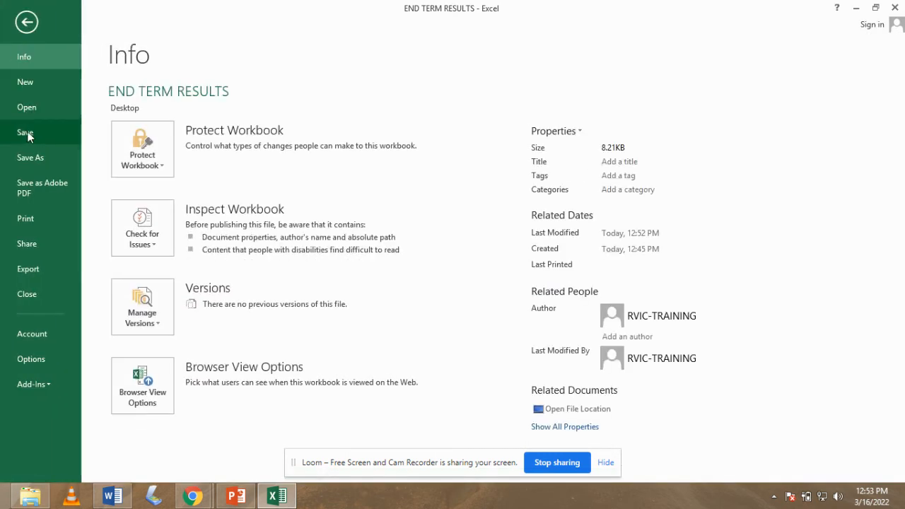
left_click(27, 131)
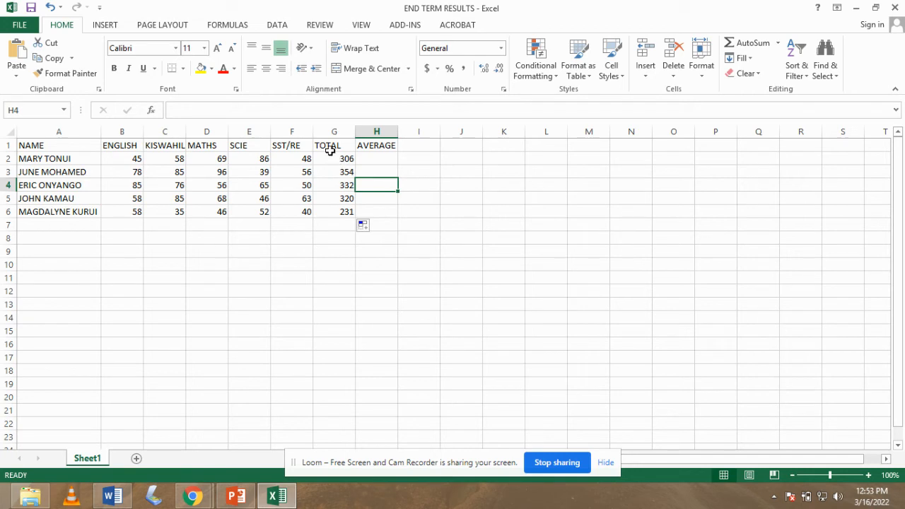
Enter =AVERAGE(B2:F2) in H2 and fill it down to H6 (61.2, 70.8, 66.4, 64, 46.2).
left_click(375, 162)
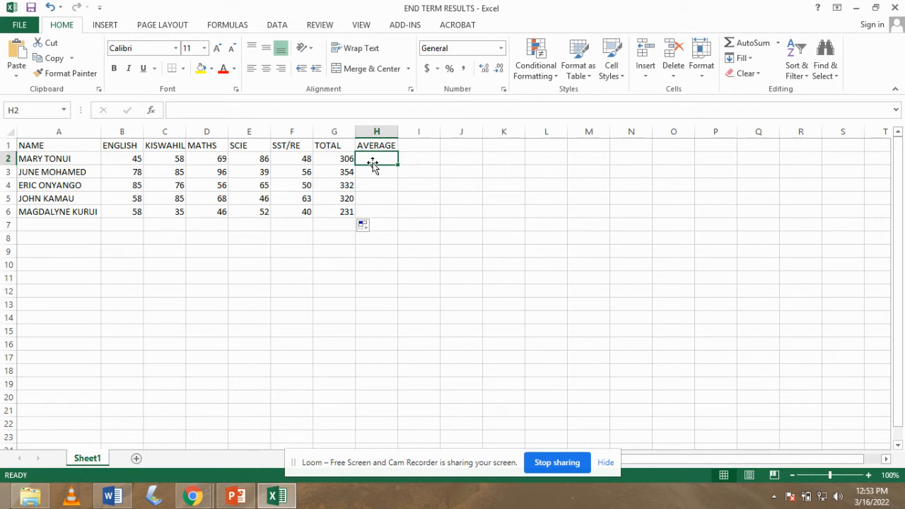
type("=")
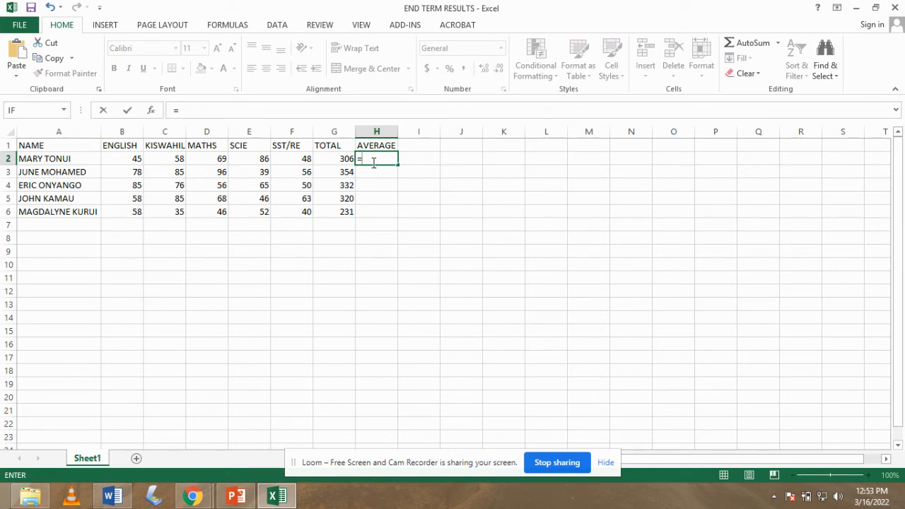
type("AVER")
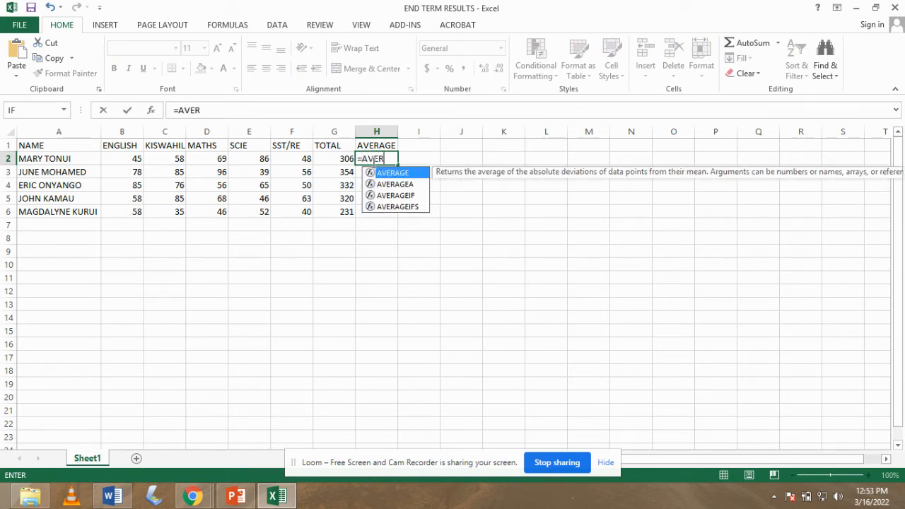
type("AGE")
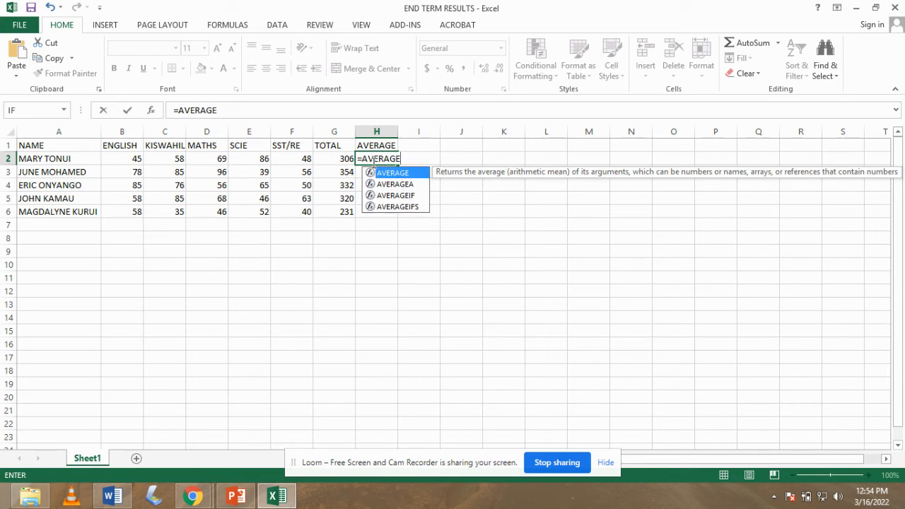
type("(")
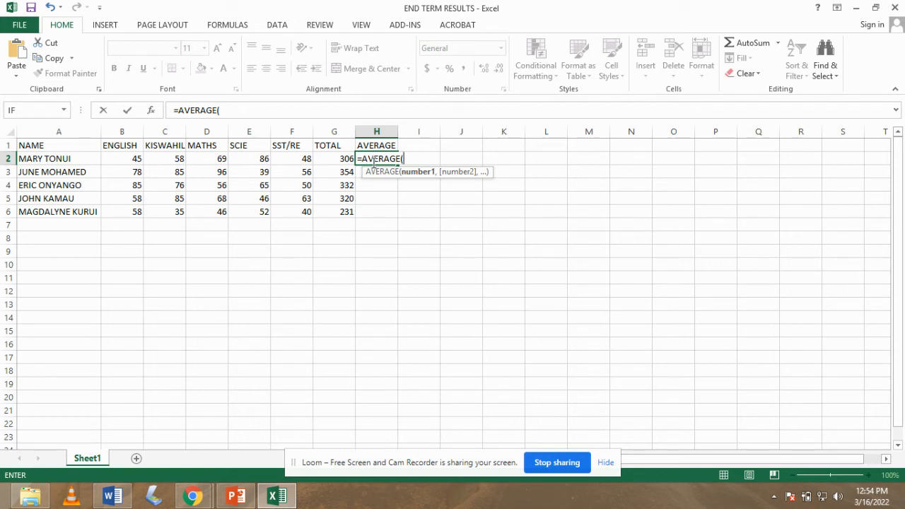
left_click(128, 160)
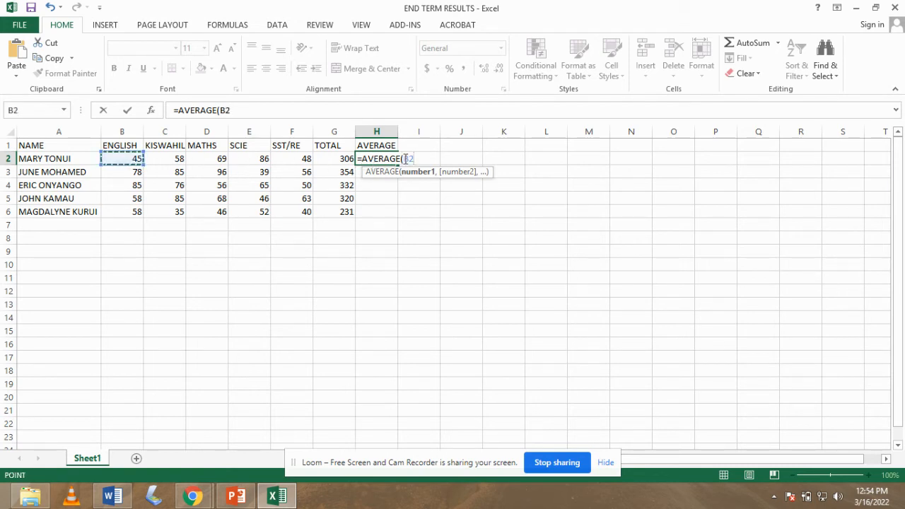
key("F8")
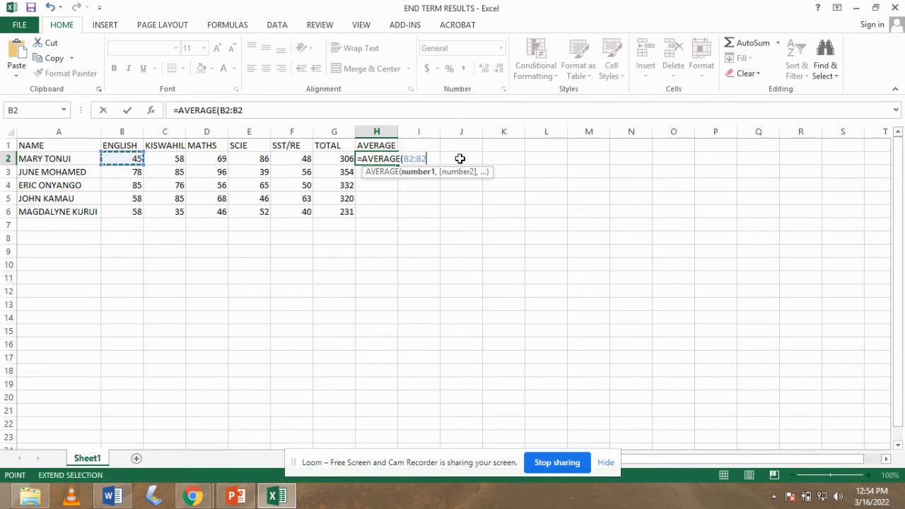
left_click(300, 160)
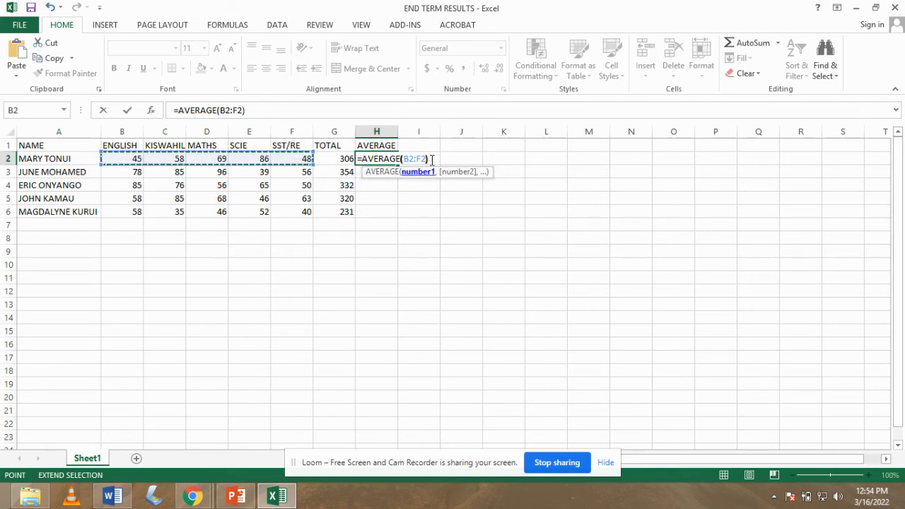
type(")")
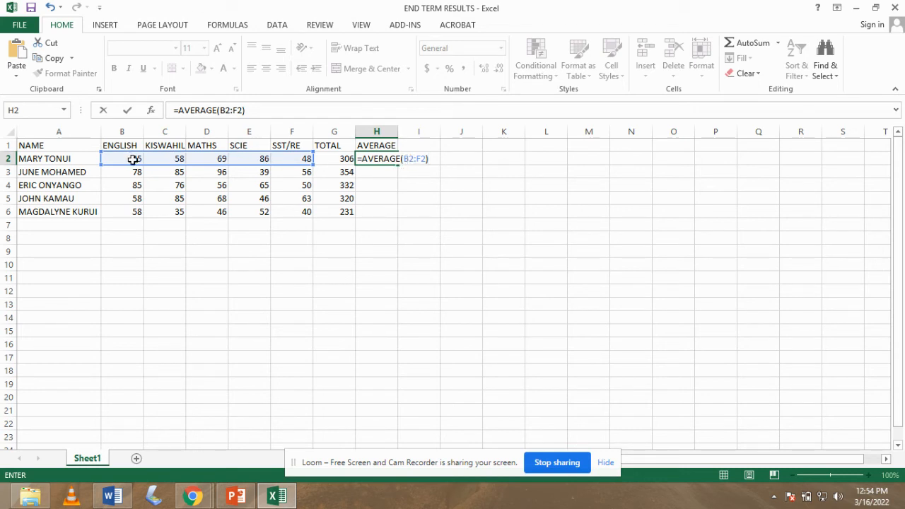
left_click_drag(133, 159, 303, 155)
key("Return")
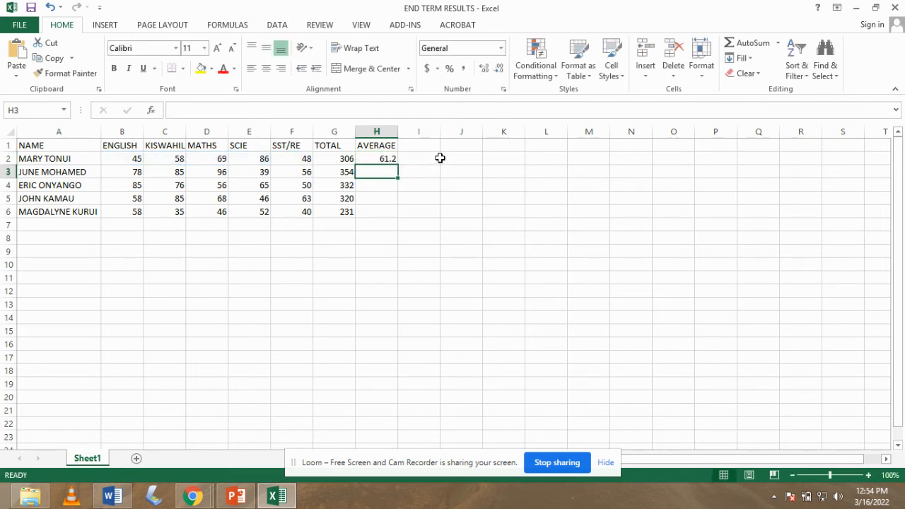
left_click(388, 159)
left_click_drag(397, 166, 398, 216)
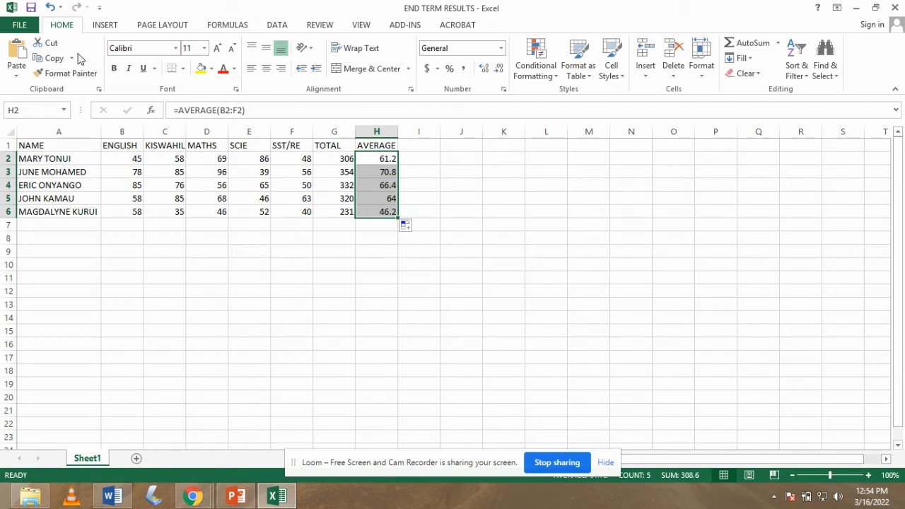
Drag column C wider until the full KISWAHILI heading is visible.
left_click(252, 237)
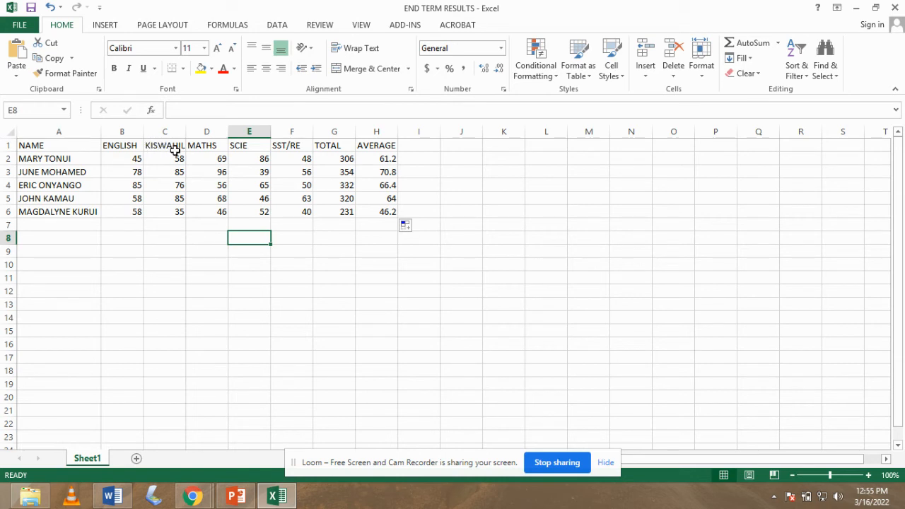
left_click_drag(187, 128, 199, 127)
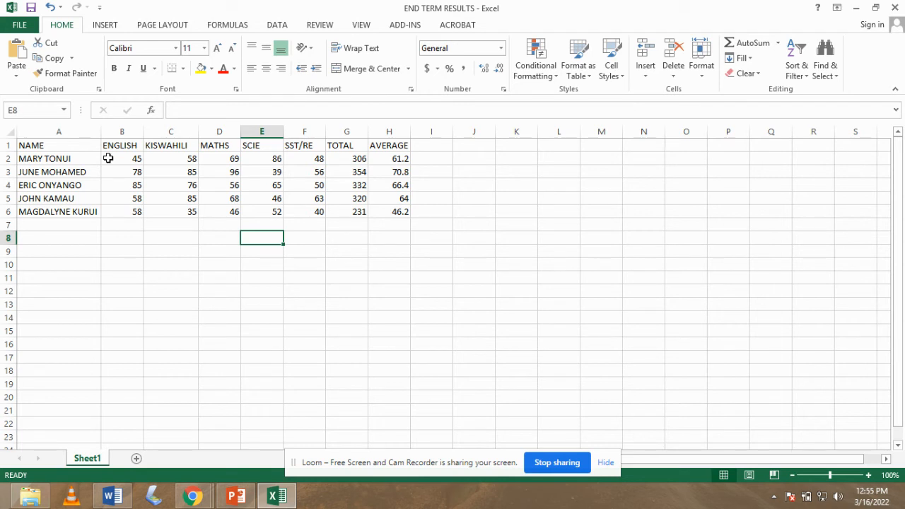
Insert a new row 1 and type the title 'MWACHON PRIMARY SCHOOL END TERM RES' in A1.
left_click(6, 145)
right_click(6, 144)
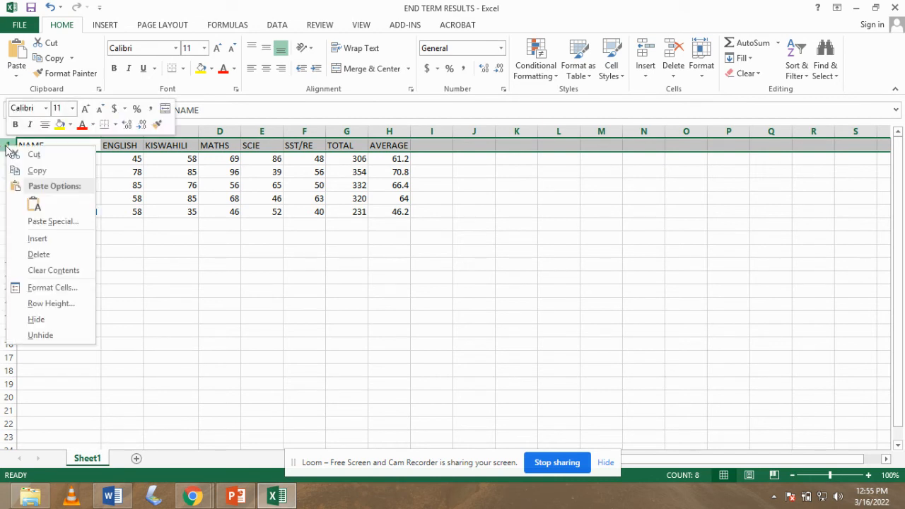
left_click(39, 239)
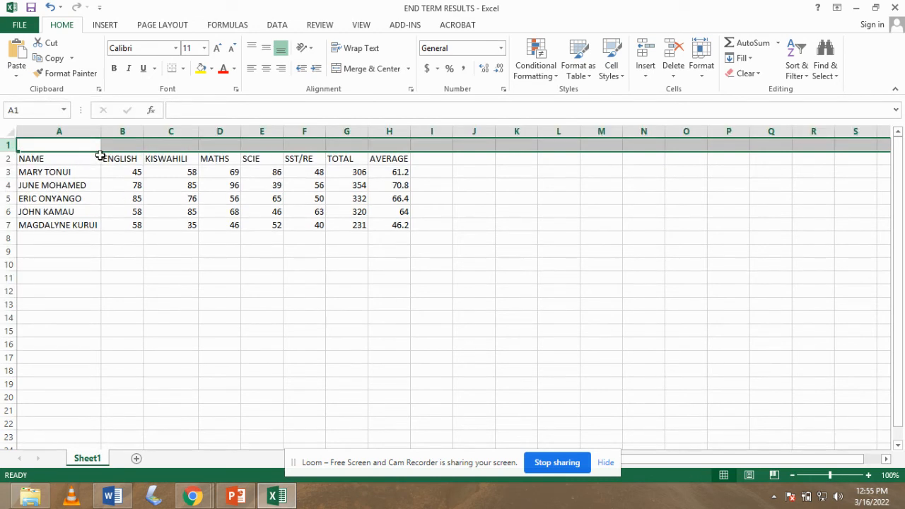
left_click(90, 146)
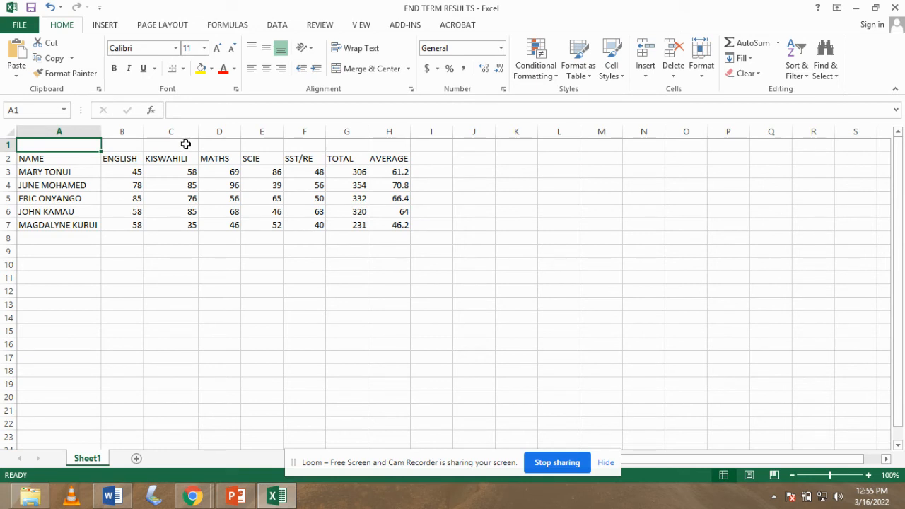
type("MWACHON")
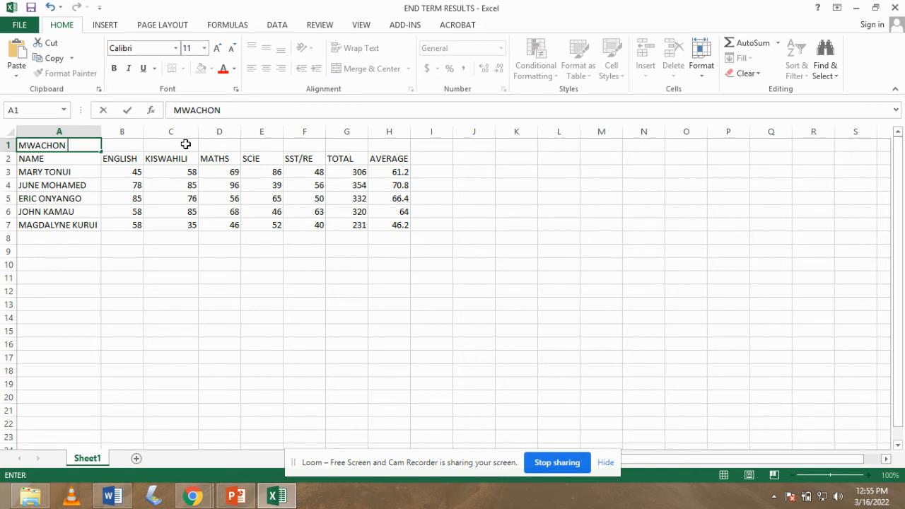
type(" PRIMARY SCHO")
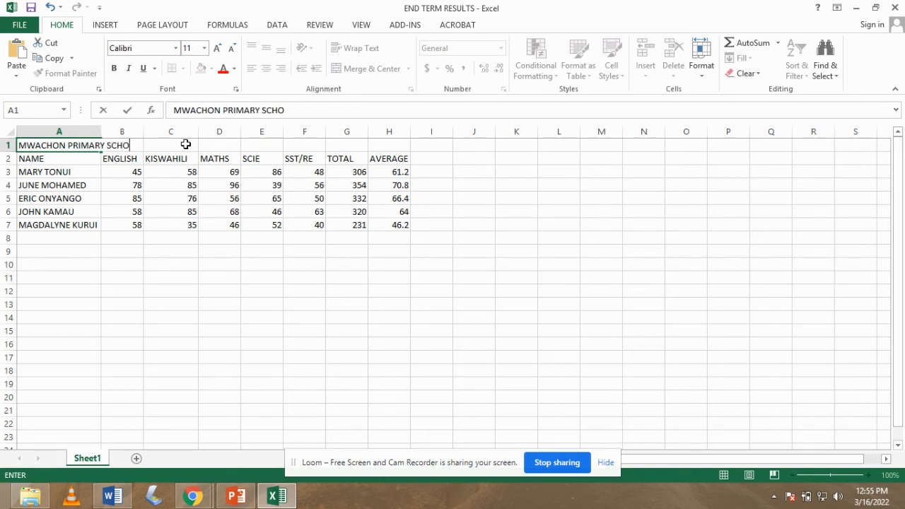
type("OL END")
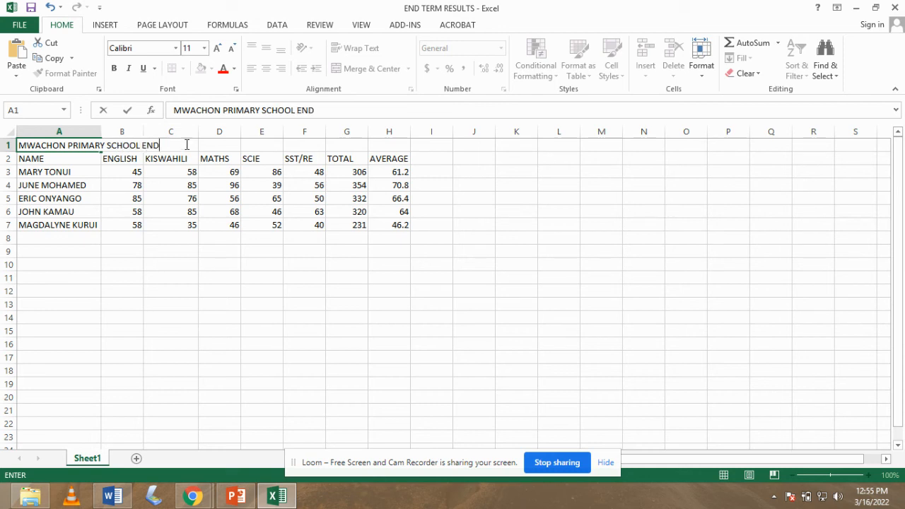
type(" TERM RE")
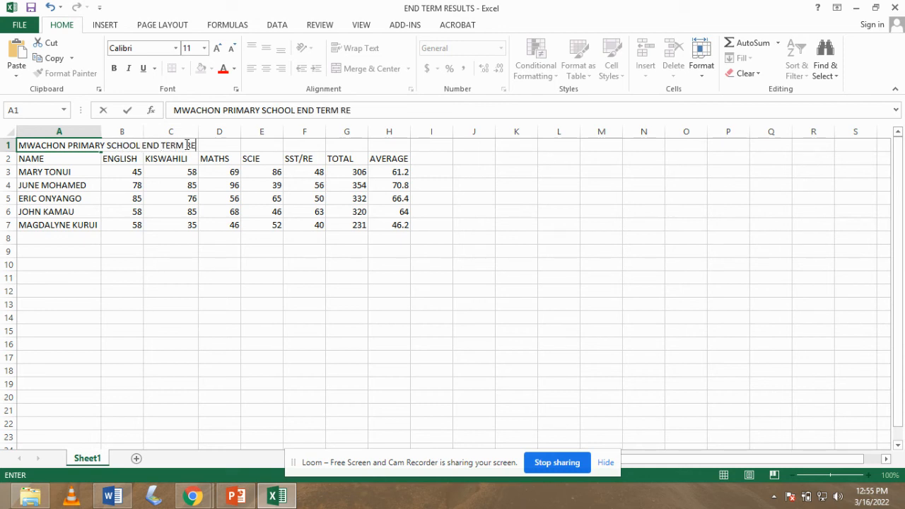
type("SULTS")
Insert another blank row above the title so it moves to row 2.
left_click(5, 145)
right_click(5, 145)
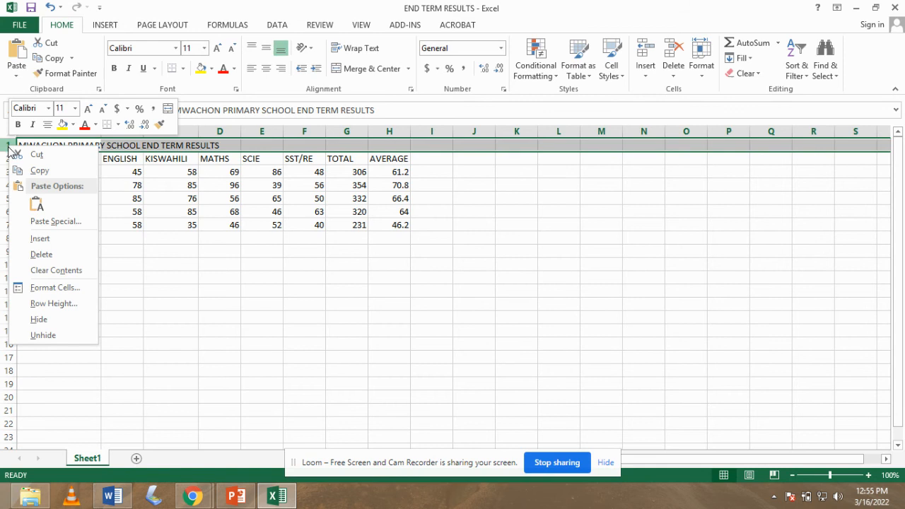
left_click(40, 237)
left_click(256, 158)
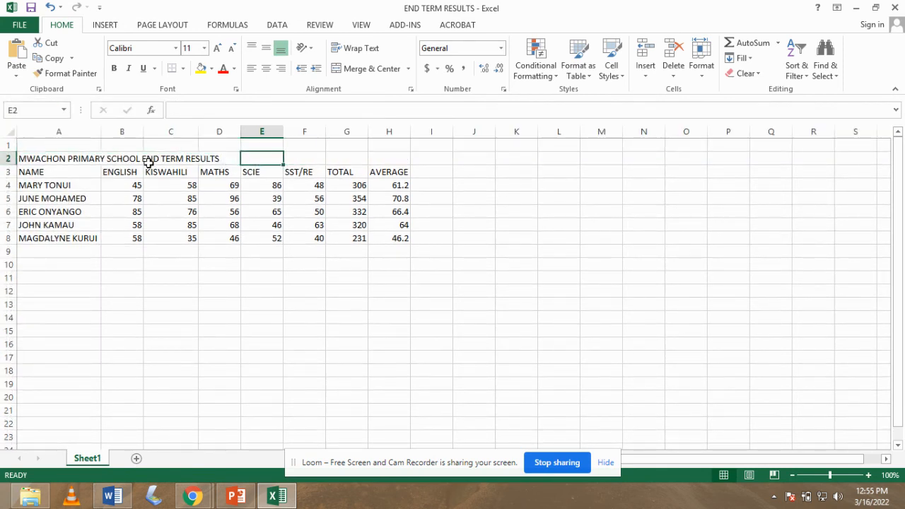
Merge and centre the title across the top two rows of the table.
left_click_drag(22, 147, 389, 159)
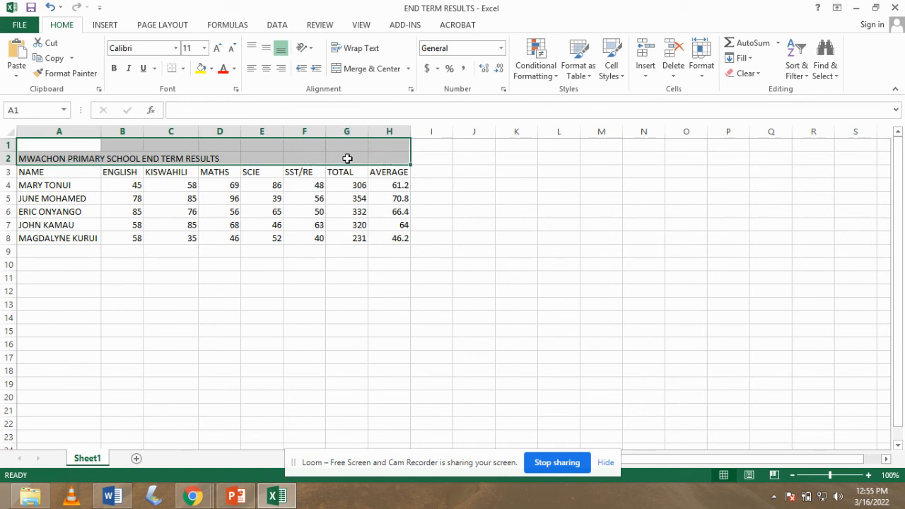
left_click(374, 70)
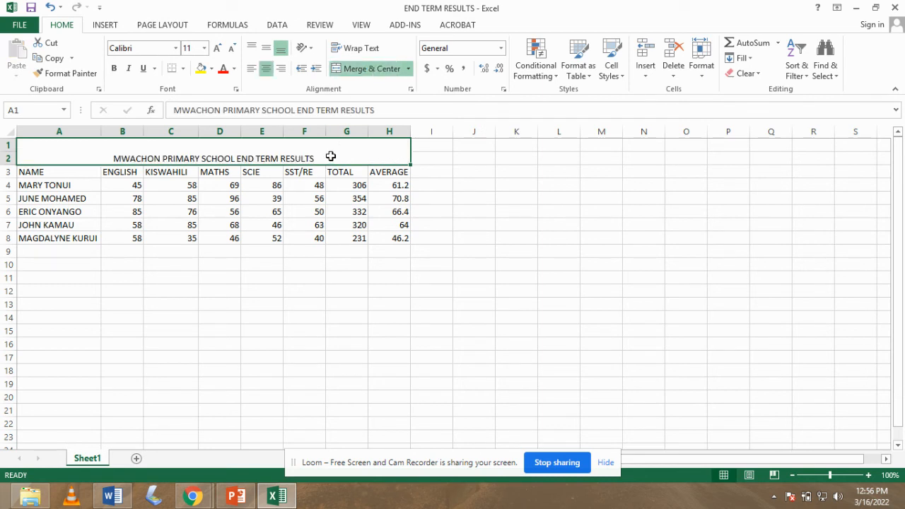
left_click(439, 160)
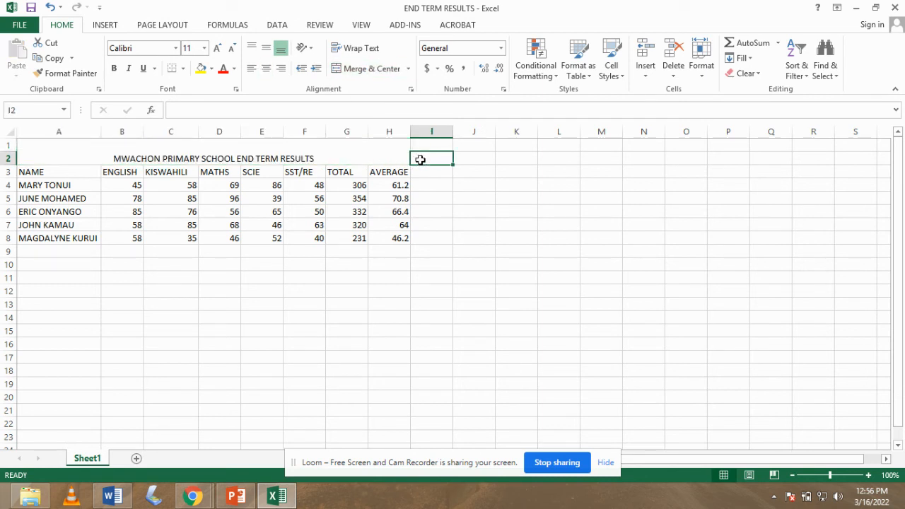
left_click(161, 159)
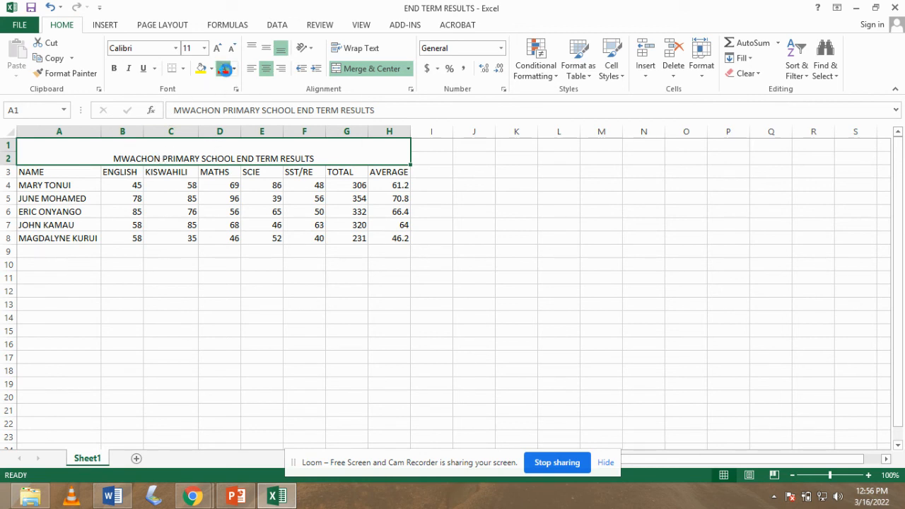
Format the title in red, font size 20, Aharoni font.
left_click(223, 69)
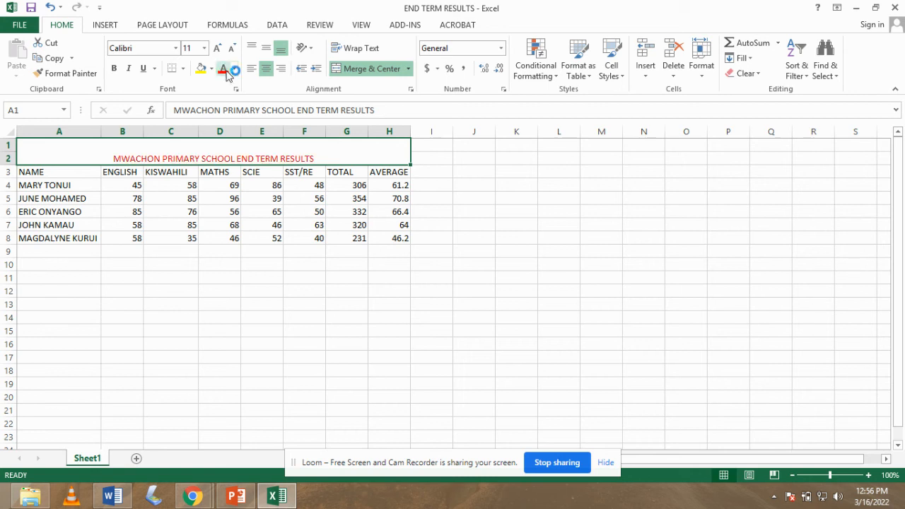
left_click(204, 49)
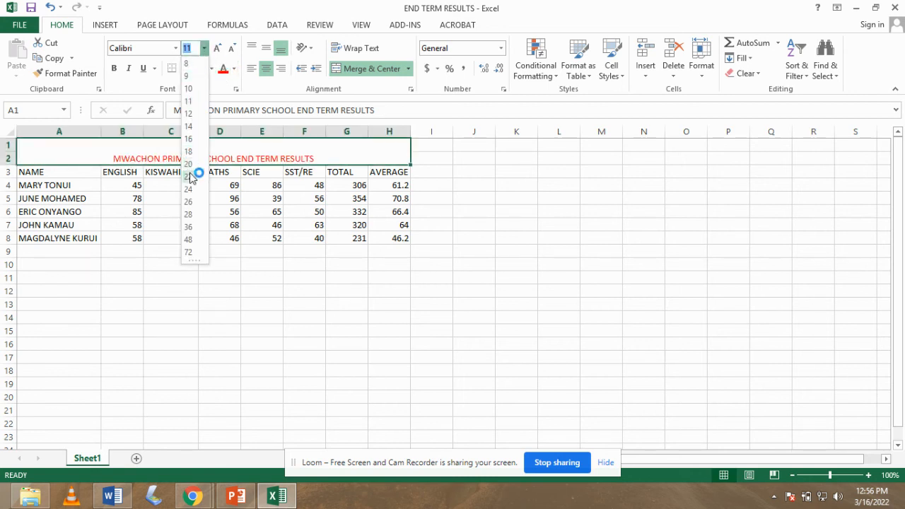
left_click(189, 164)
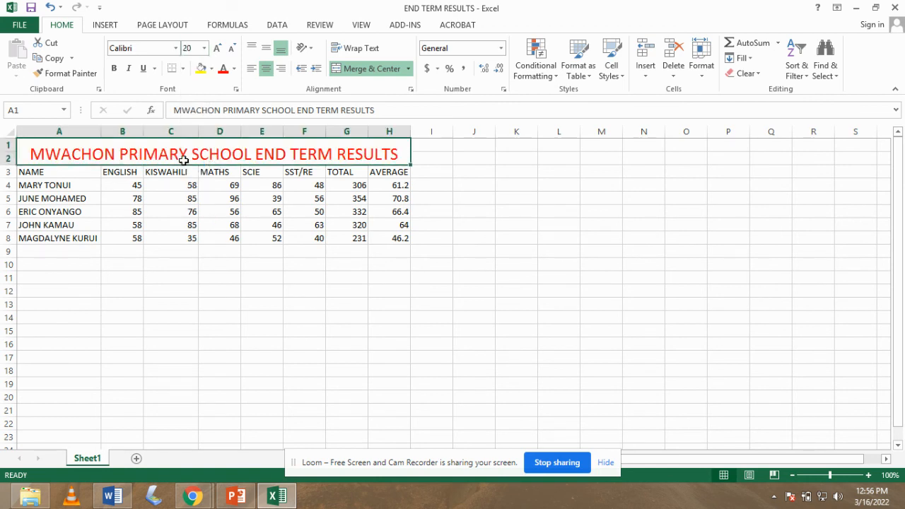
left_click(176, 48)
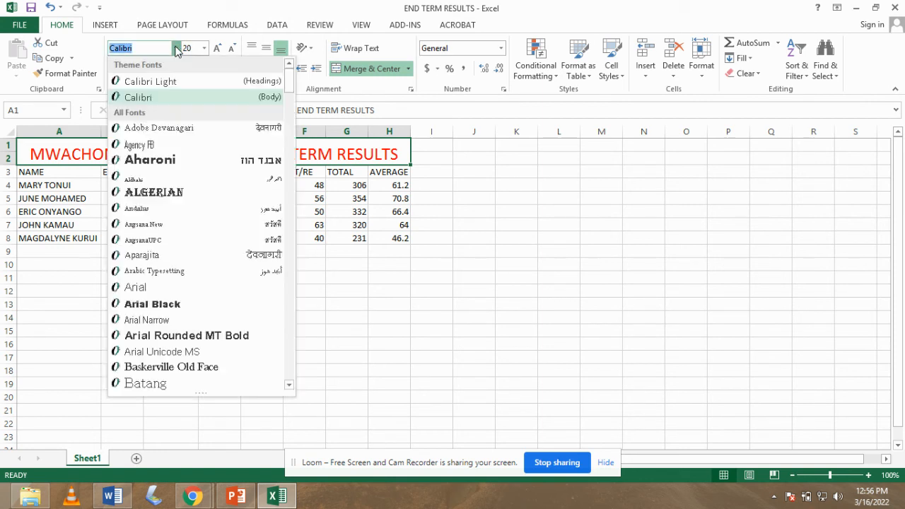
left_click(155, 161)
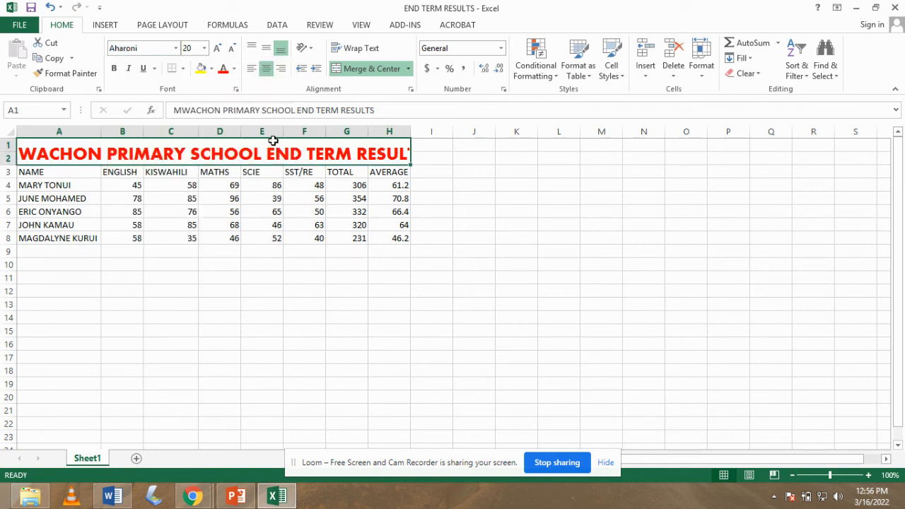
Unmerge the title, then re-merge and centre it over rows 1–2, columns A to J.
left_click(357, 69)
left_click(425, 174)
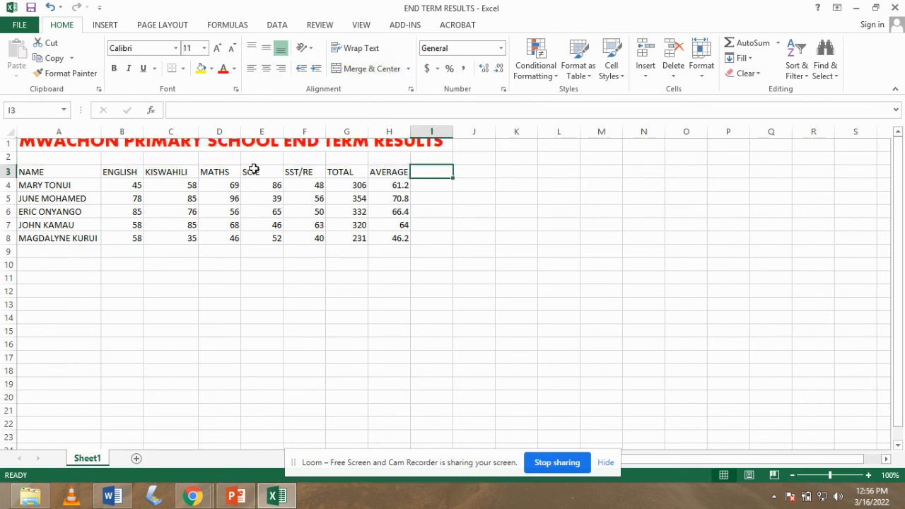
left_click_drag(24, 143, 469, 163)
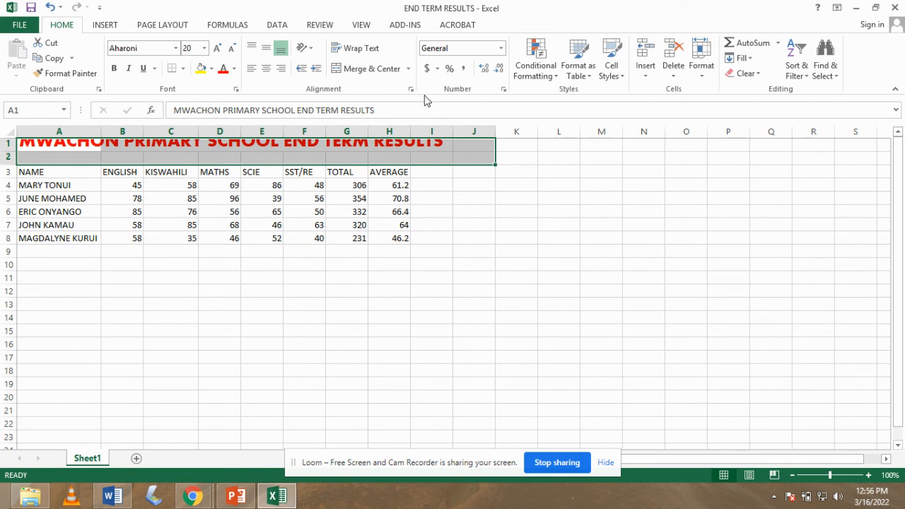
left_click(364, 69)
left_click(524, 171)
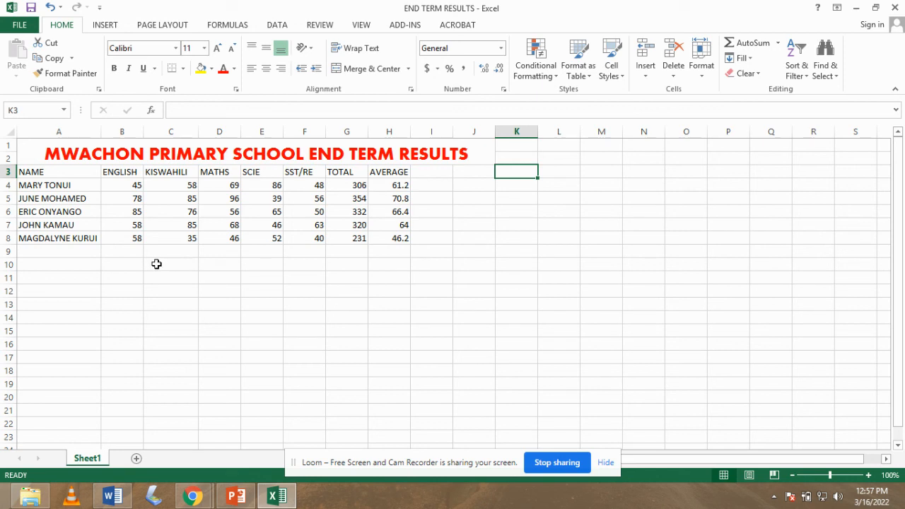
left_click(425, 174)
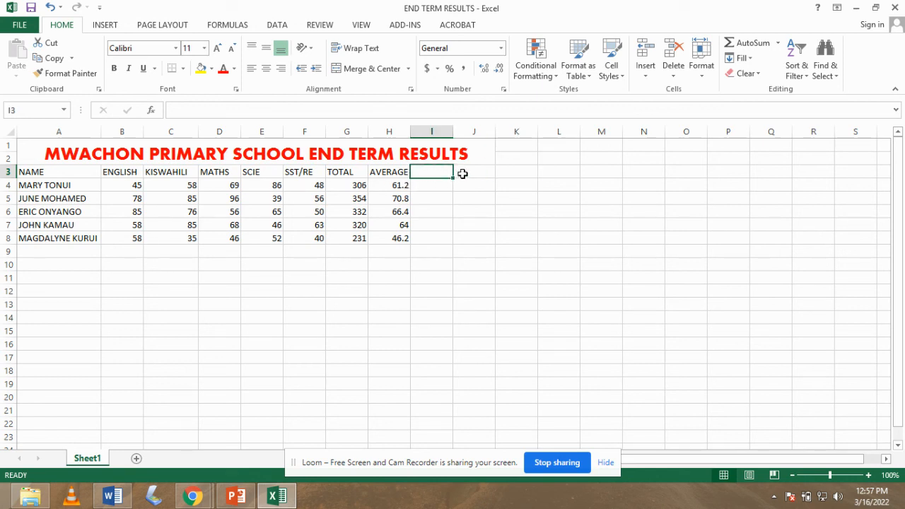
left_click(475, 228)
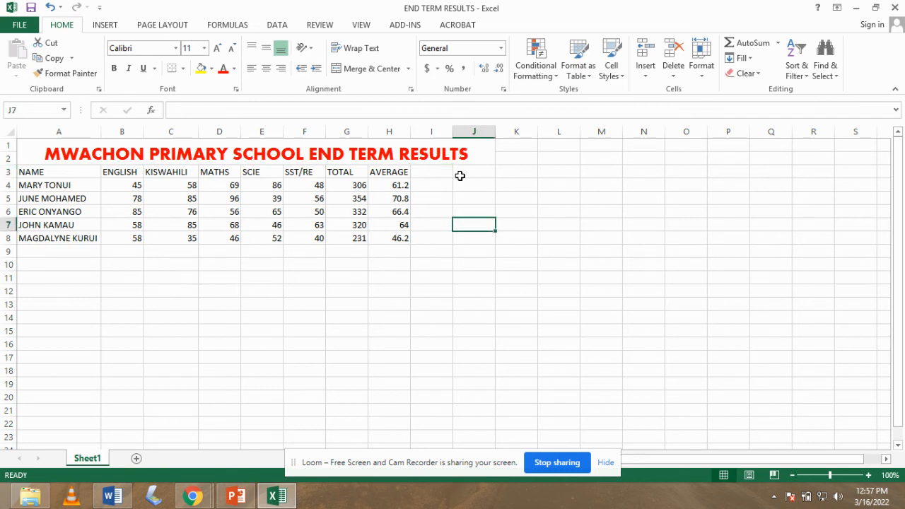
left_click(441, 294)
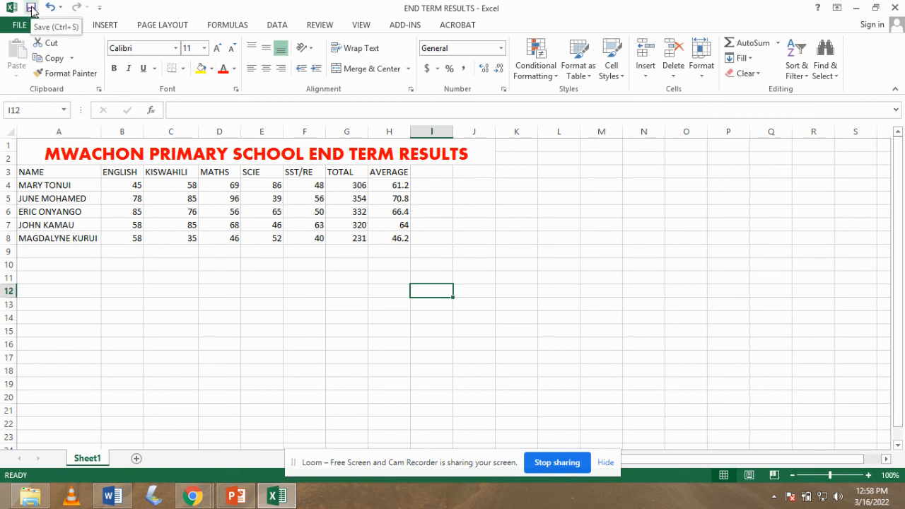
left_click(31, 8)
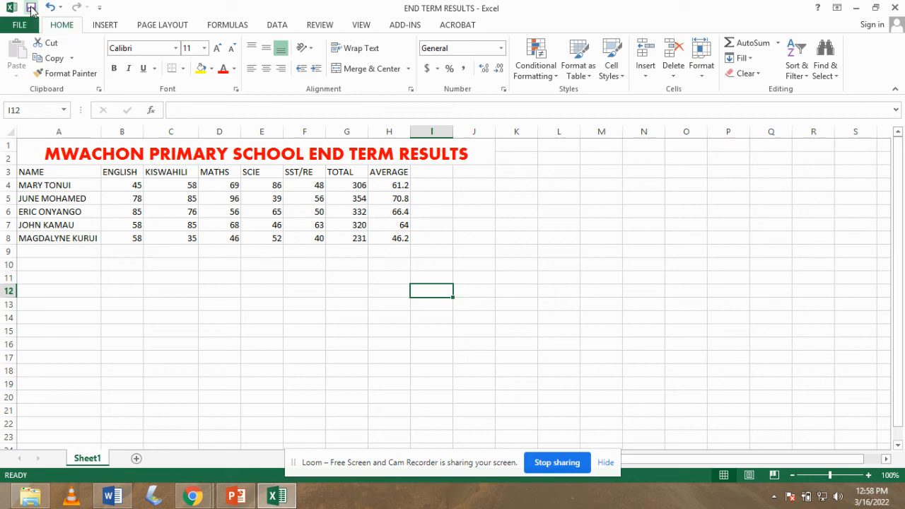